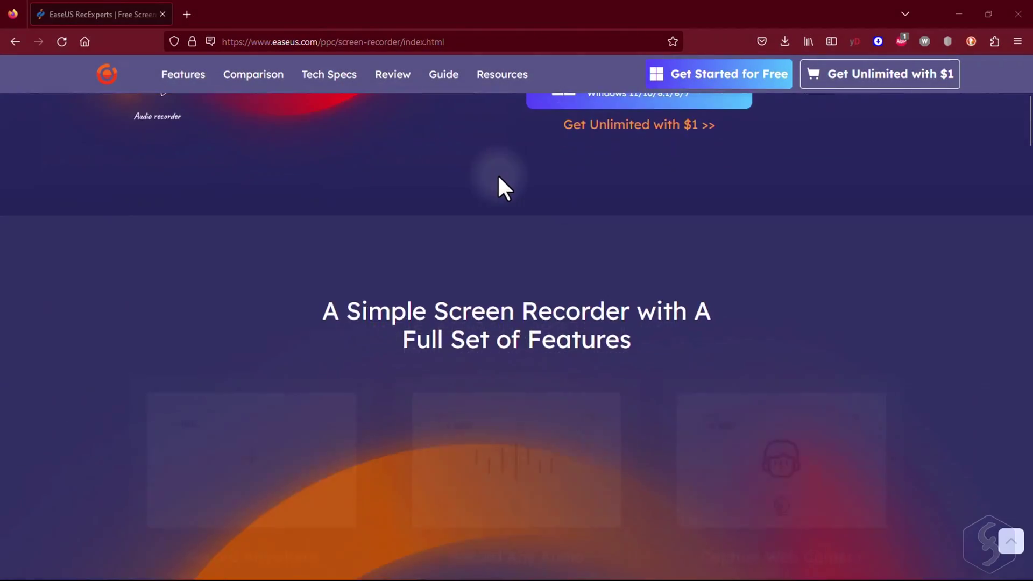
Step: Review the EaseUS RecExperts page's sections on recording features, supported use cases and reasons to choose the program
scroll(498, 183, "down", 4)
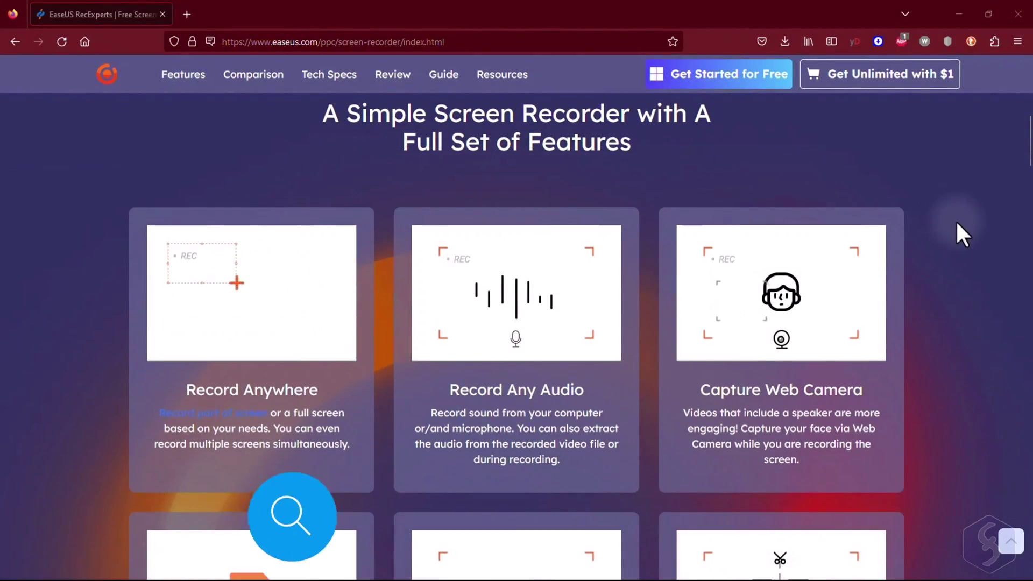
scroll(955, 228, "down", 5)
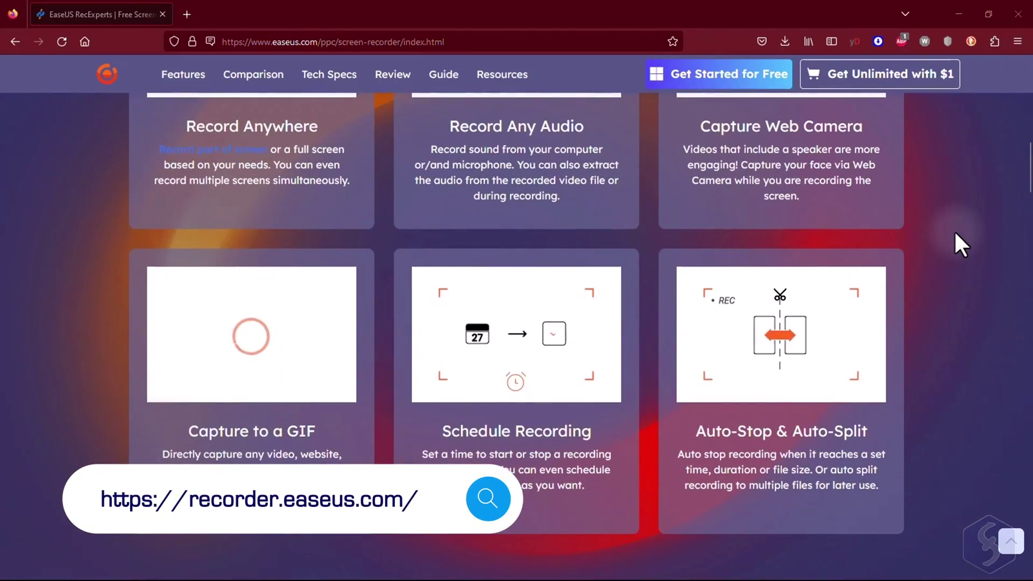
scroll(953, 231, "down", 7)
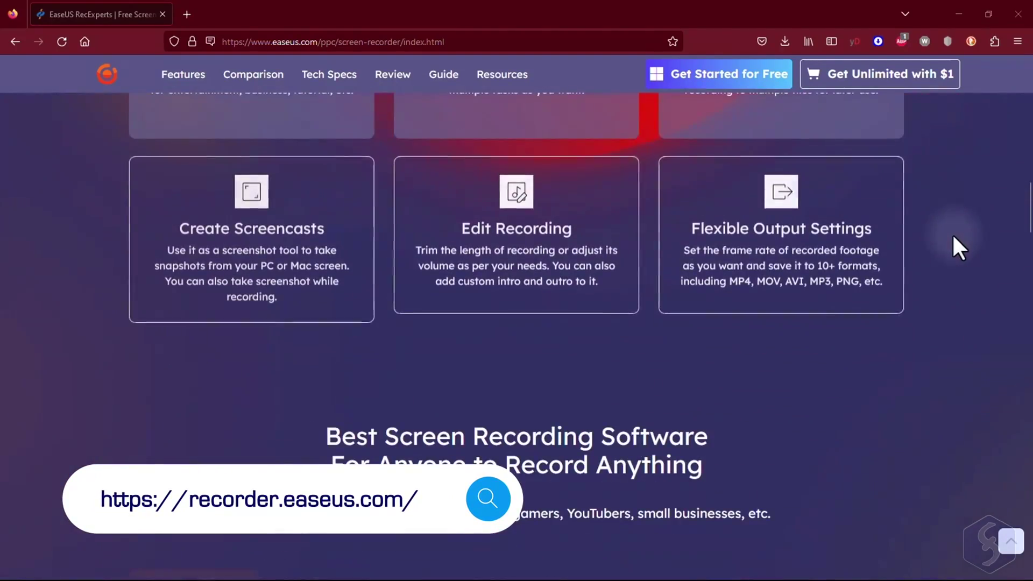
scroll(953, 236, "down", 8)
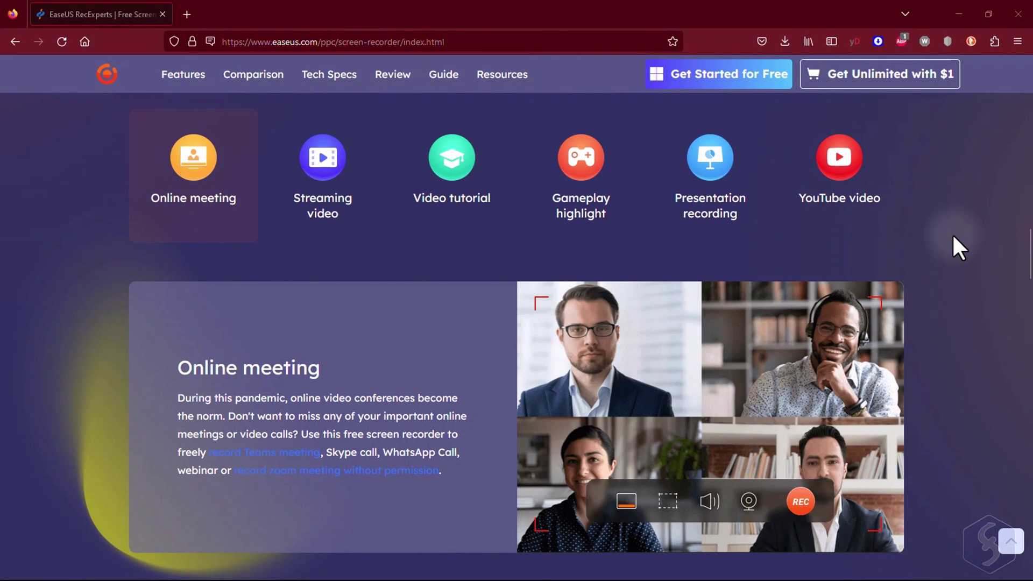
scroll(952, 233, "down", 1)
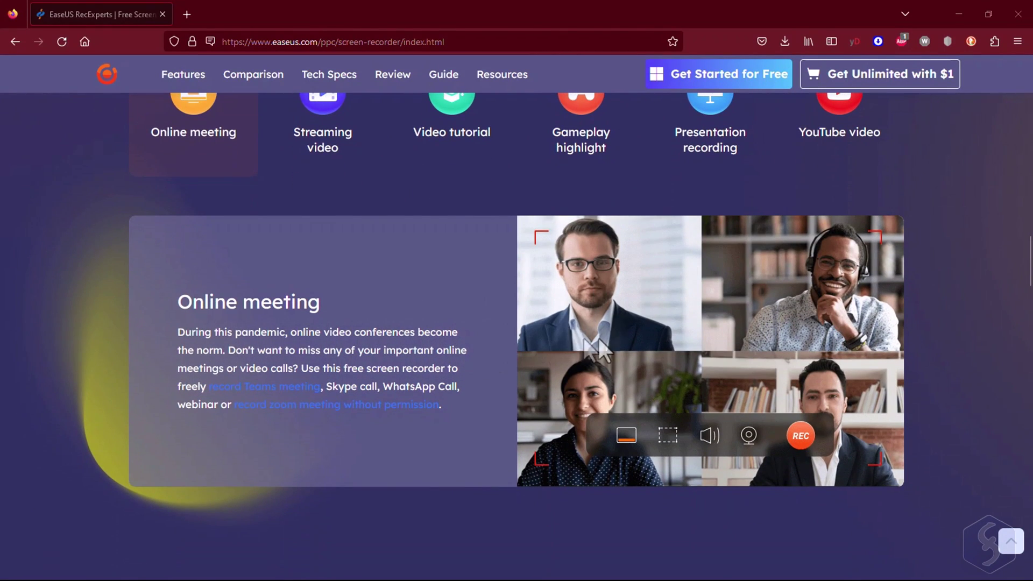
scroll(924, 373, "down", 8)
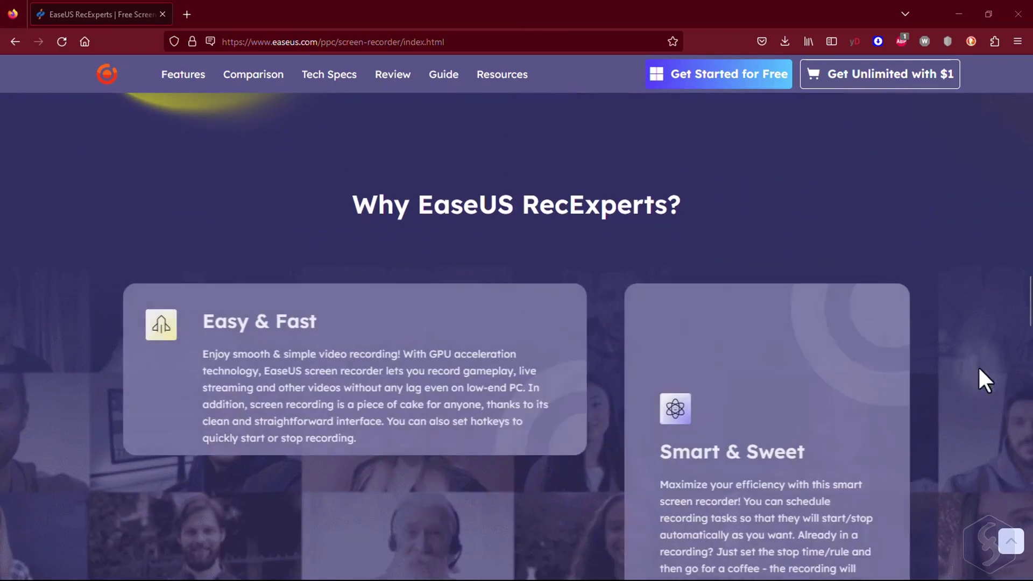
Step: Compare the Free, 1 Month and Lifetime plans, including recording length limits, included features and prices
scroll(984, 368, "down", 7)
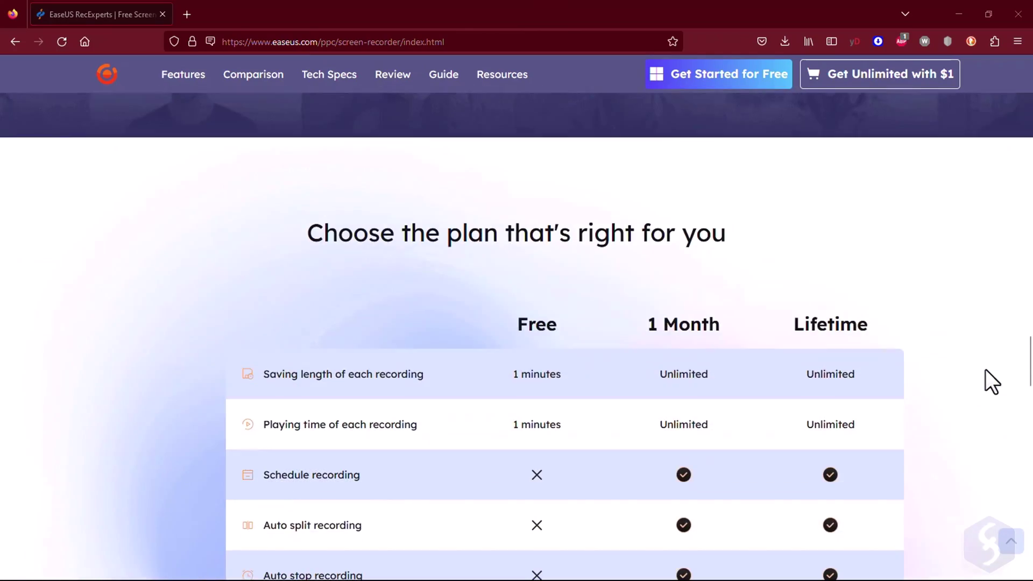
scroll(985, 369, "down", 2)
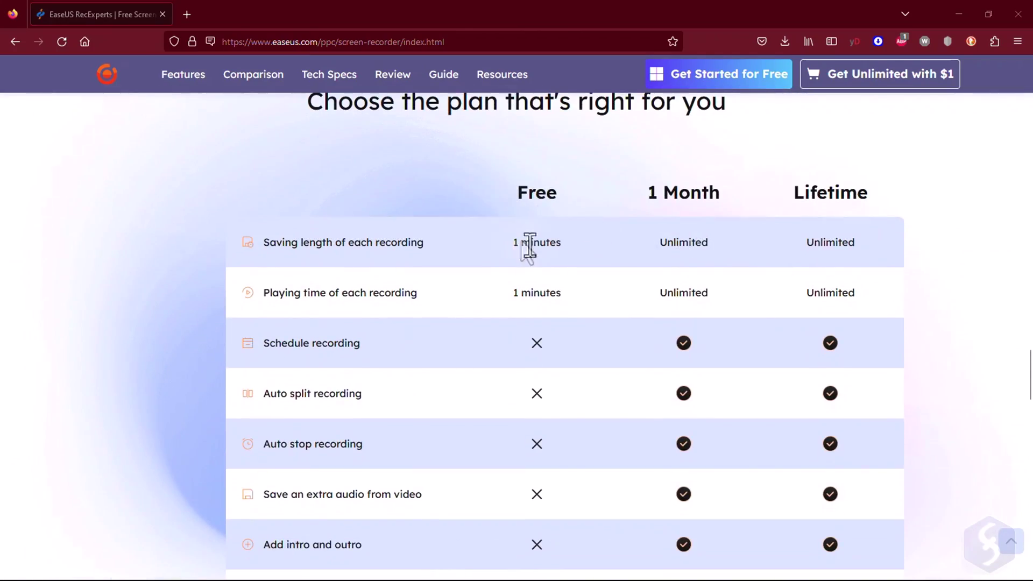
left_click(537, 286)
left_click_drag(507, 292, 575, 307)
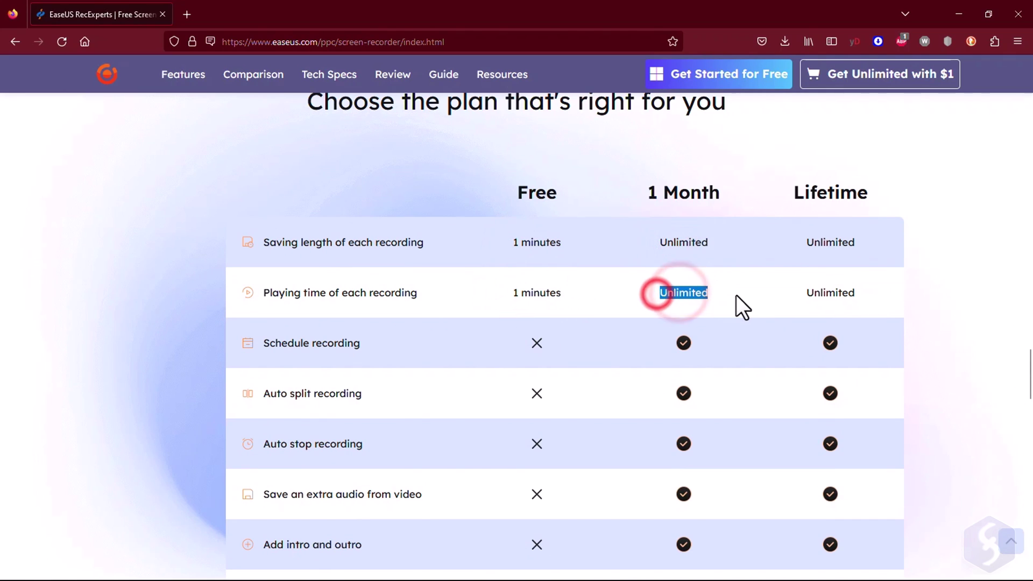
left_click(694, 294)
scroll(627, 311, "down", 2)
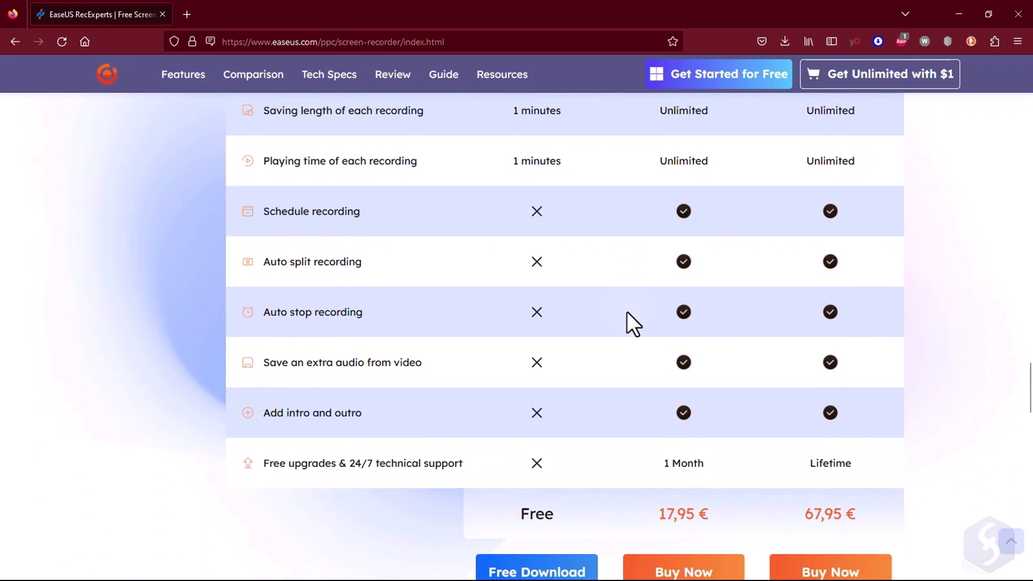
scroll(624, 312, "down", 1)
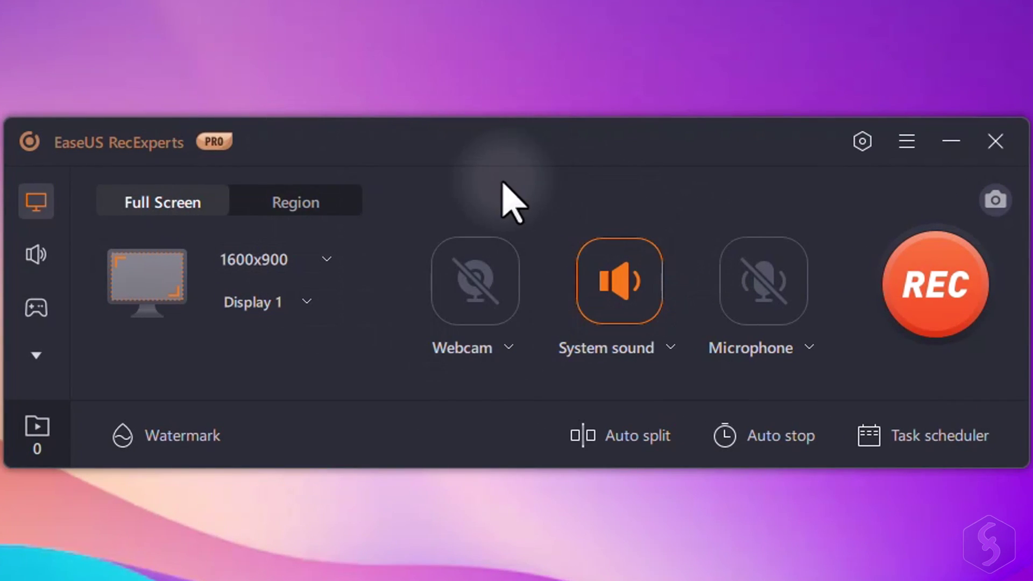
Step: In EaseUS RecExperts, view the audio and game recording modes, and return to full-screen recording
left_click(36, 253)
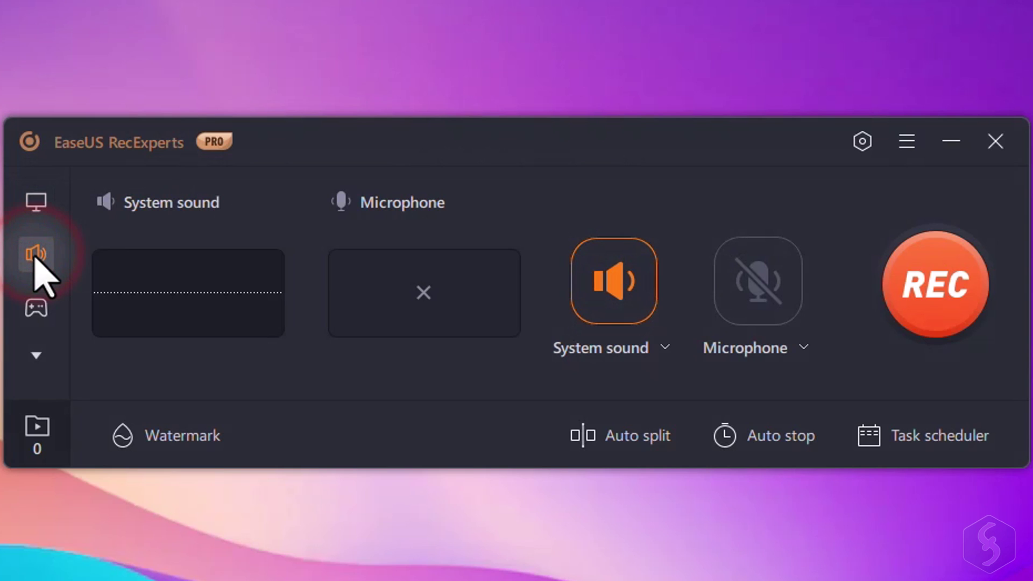
left_click(36, 302)
left_click(39, 205)
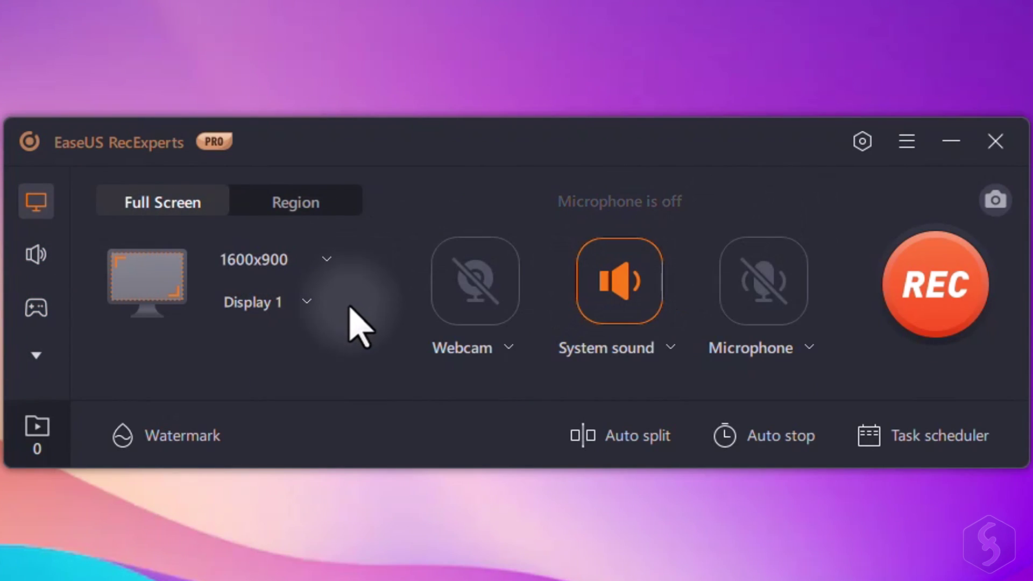
left_click(185, 202)
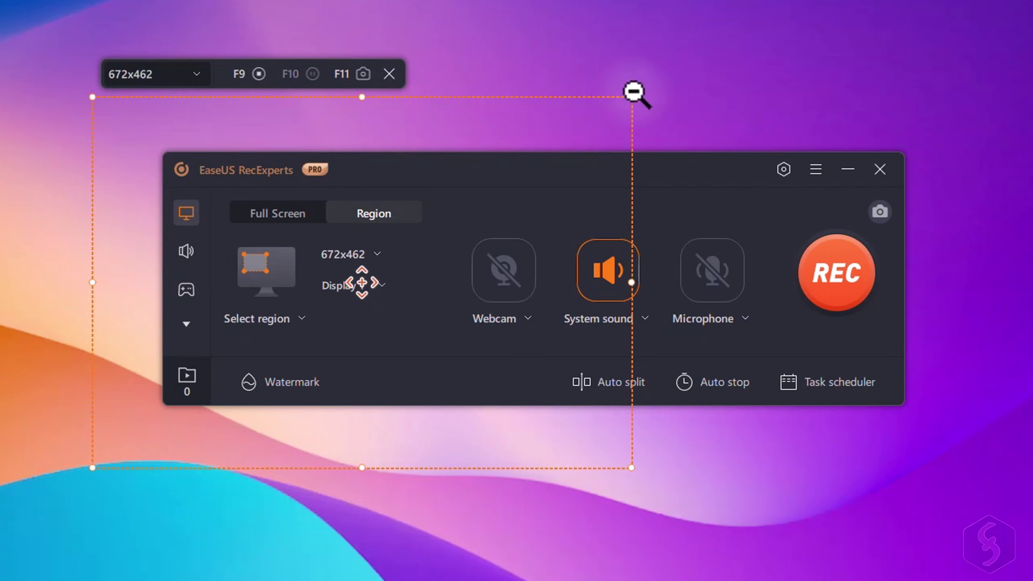
Step: Resize the recording region to 520x414, reposition it on the display, and dismiss the region selection
left_click_drag(631, 98, 499, 140)
left_click_drag(302, 302, 227, 341)
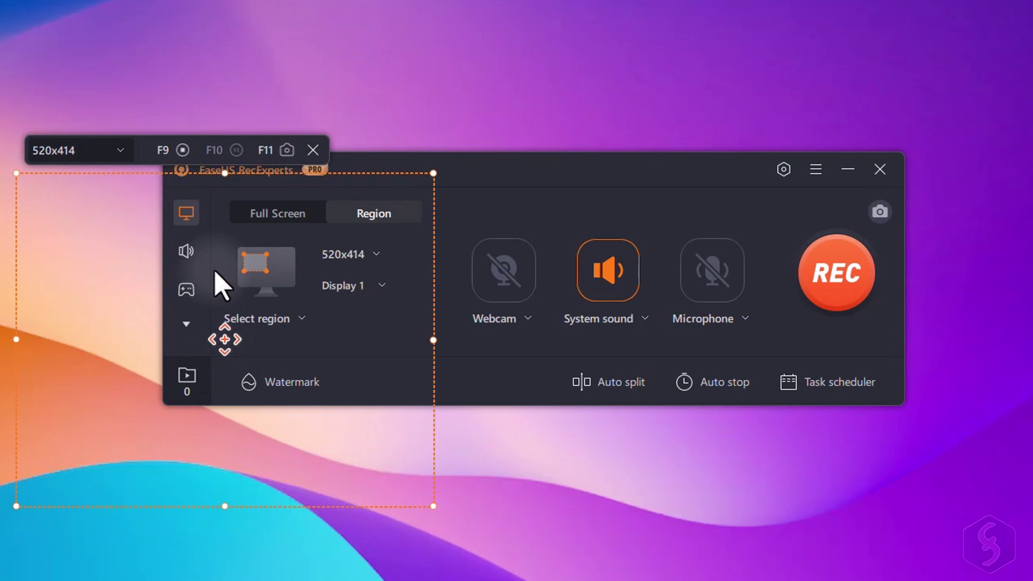
left_click(313, 151)
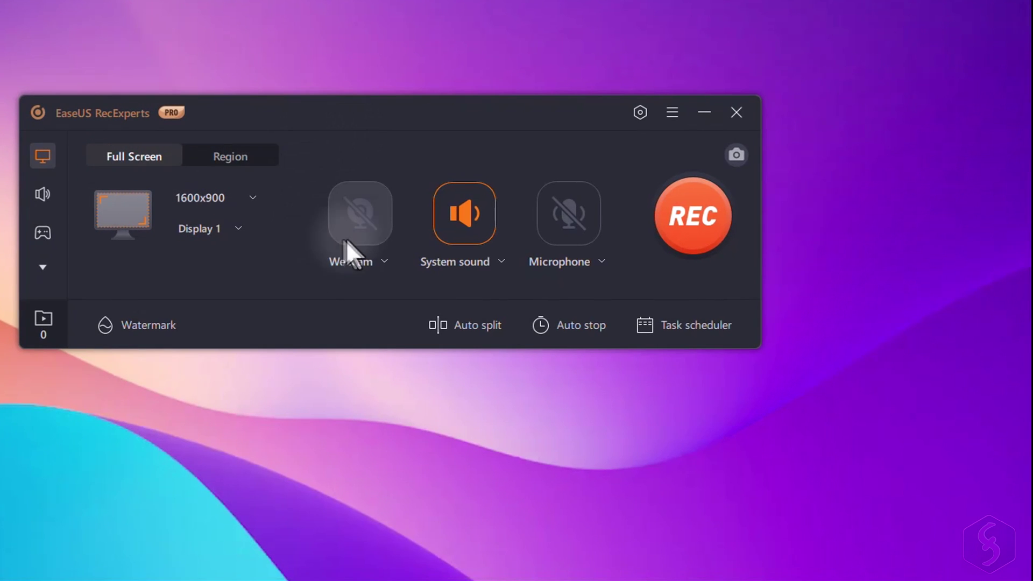
Step: Try switching the webcam on and off and the system sound off and on
left_click(371, 237)
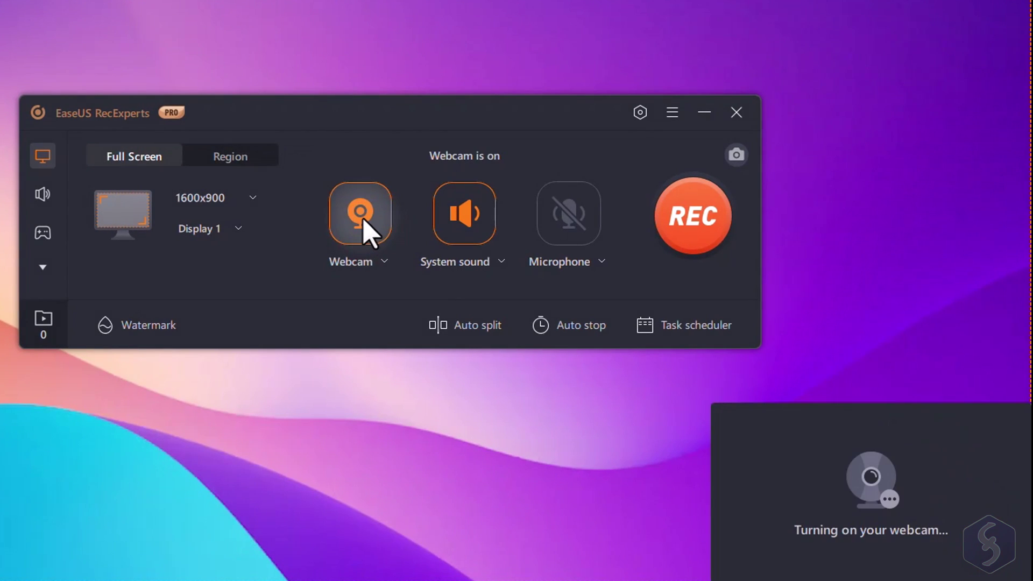
left_click(366, 229)
left_click(476, 226)
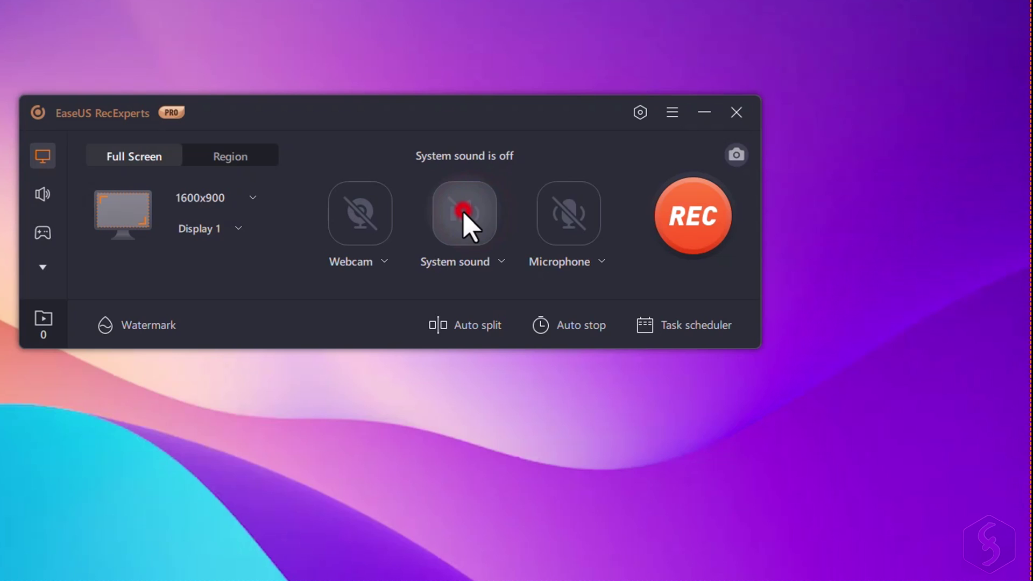
left_click(463, 211)
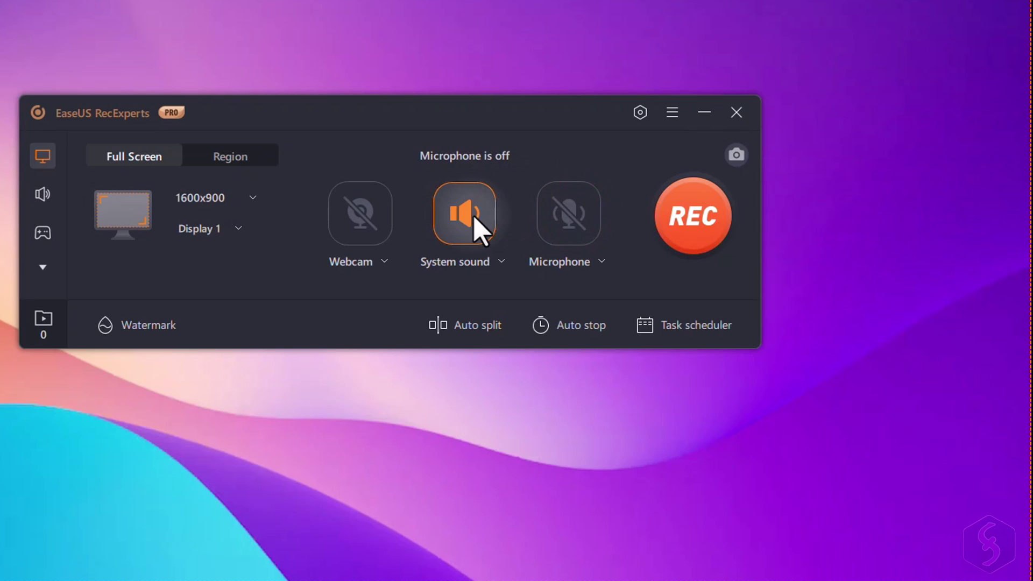
Step: Turn on the webcam and set its source to HD Webcam in the webcam settings
left_click(383, 231)
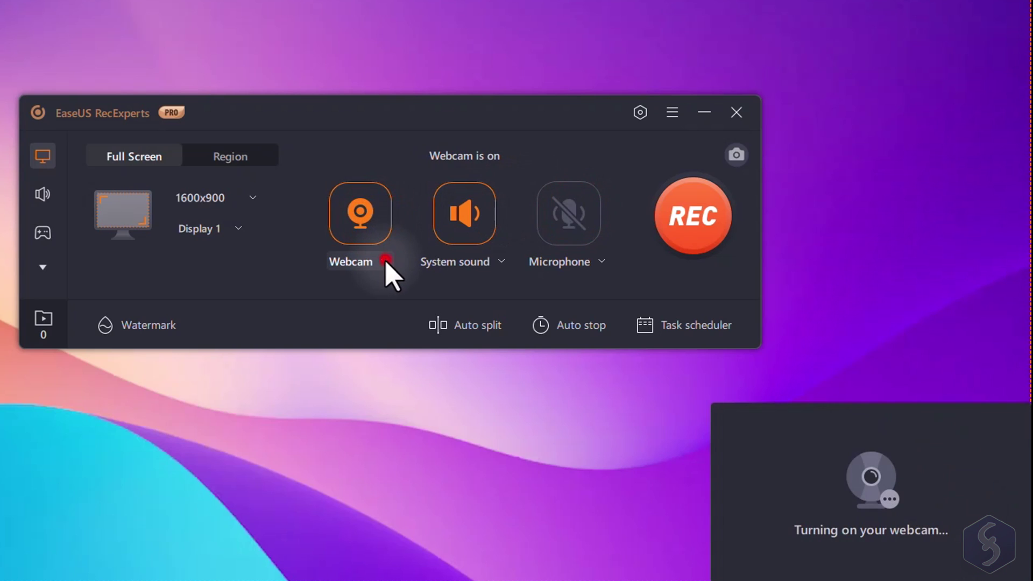
left_click(385, 261)
left_click(369, 403)
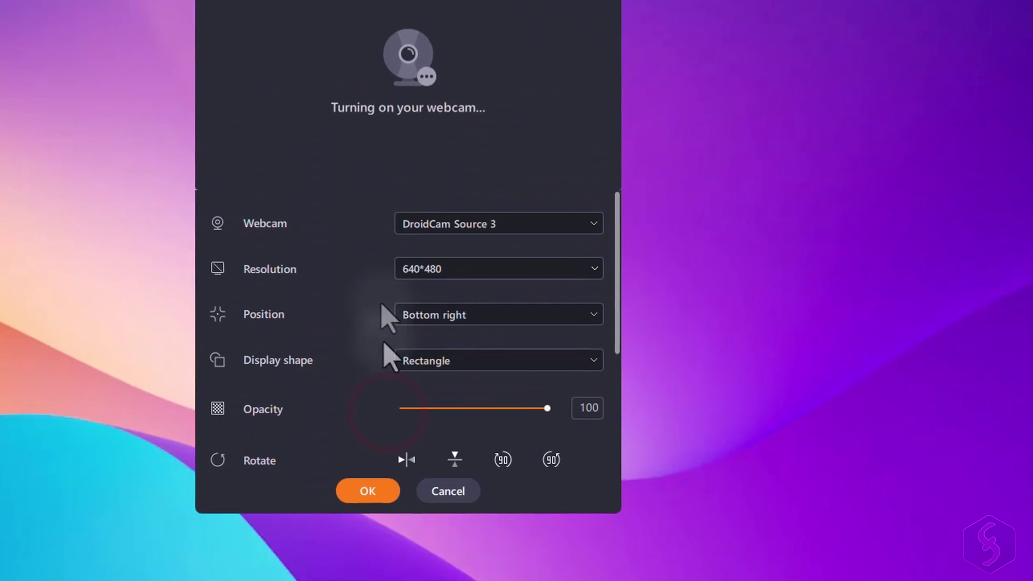
left_click(575, 283)
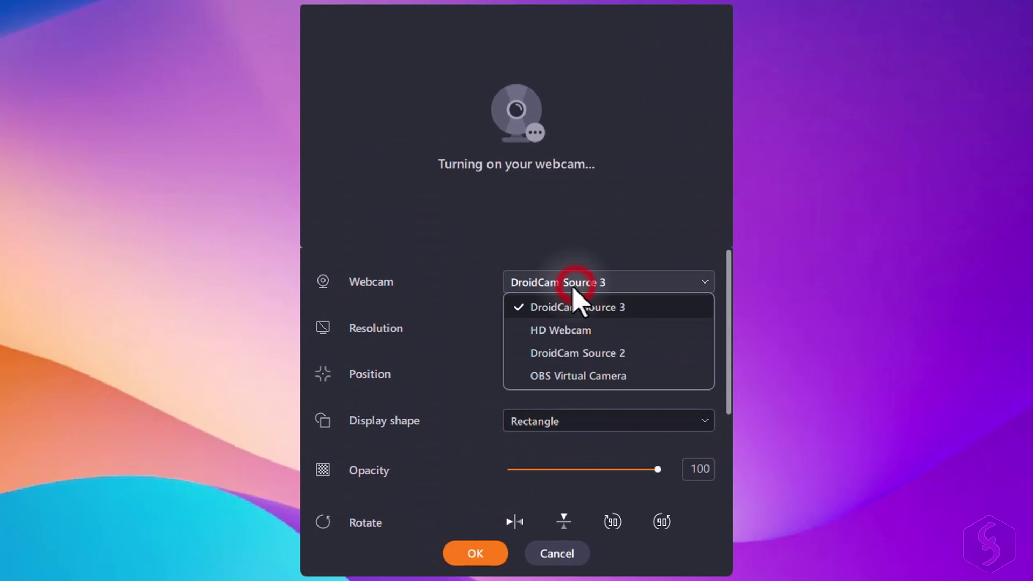
left_click(565, 330)
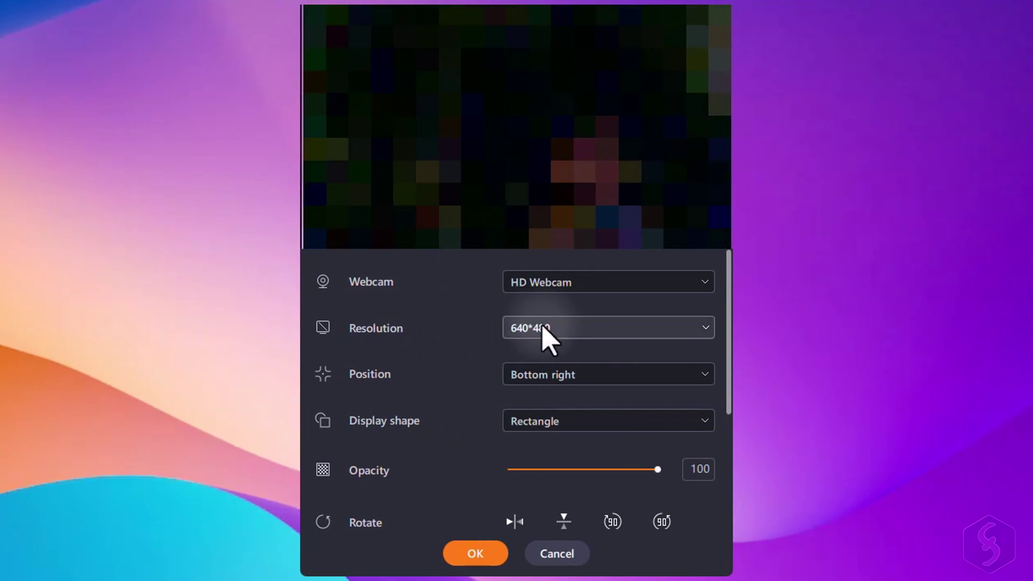
Step: Check the available resolution and position options for the webcam
left_click(561, 328)
left_click(454, 309)
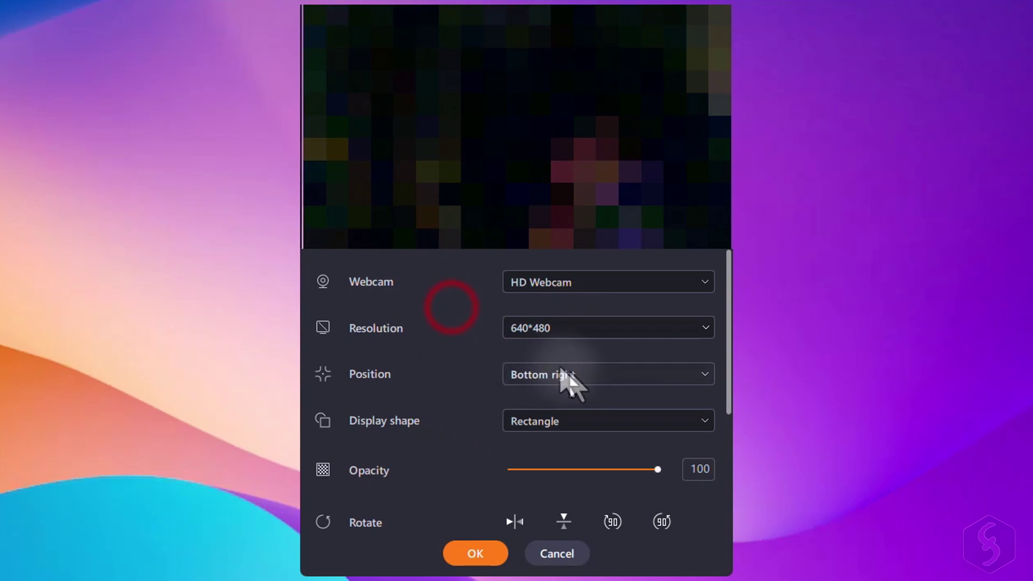
left_click(585, 374)
left_click(471, 353)
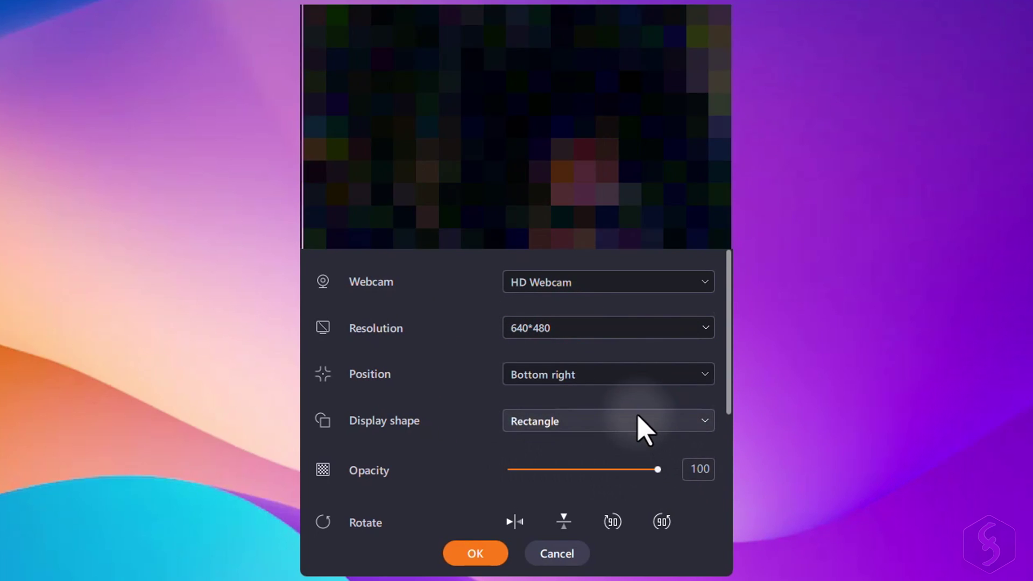
Step: Enable Chroma cutout for the webcam and look through the available background pictures
scroll(641, 428, "down", 3)
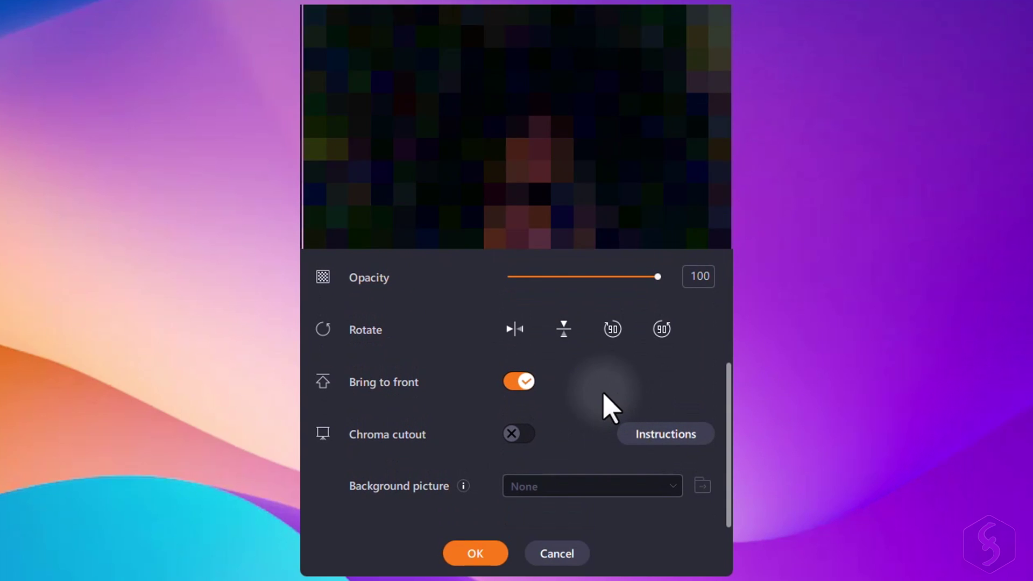
left_click(516, 433)
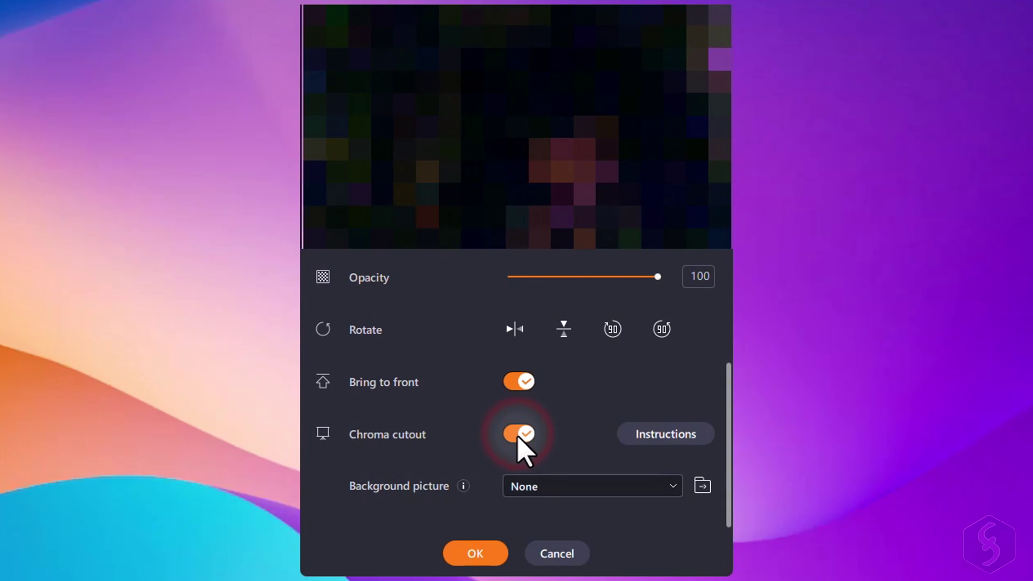
left_click(597, 487)
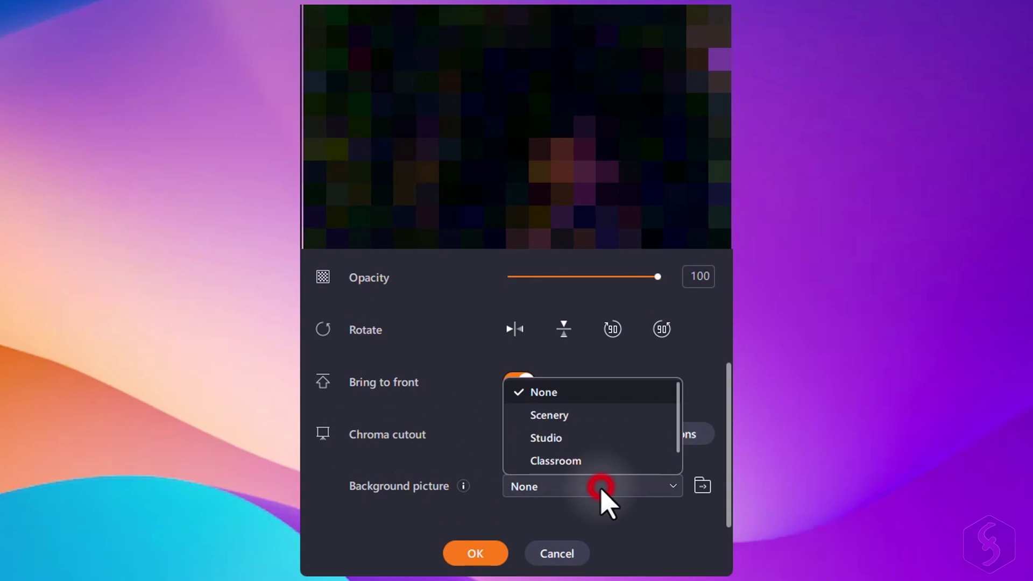
scroll(595, 451, "down", 1)
Step: View the volume mixer from the system sound options and close it
left_click(659, 336)
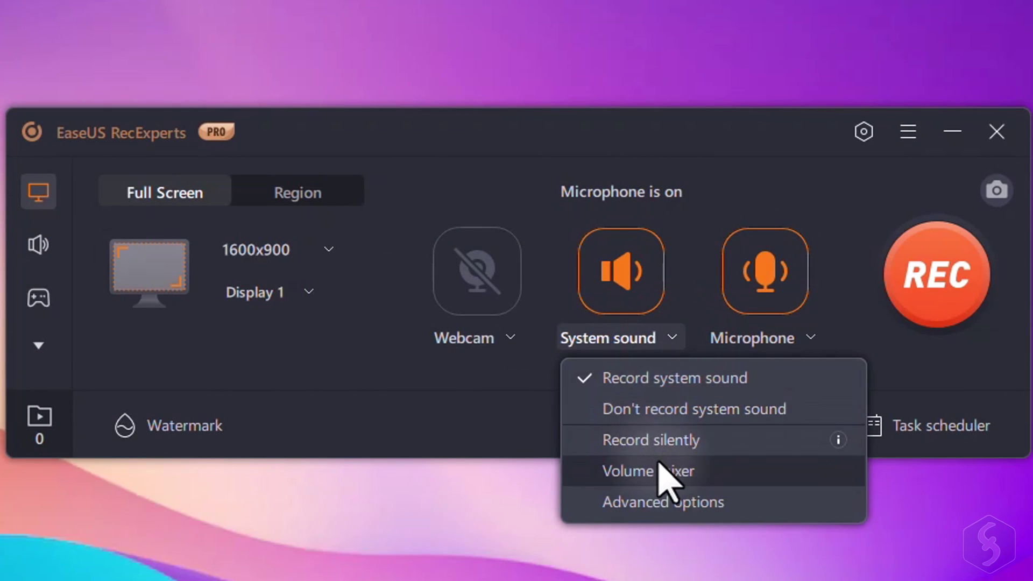
left_click(659, 471)
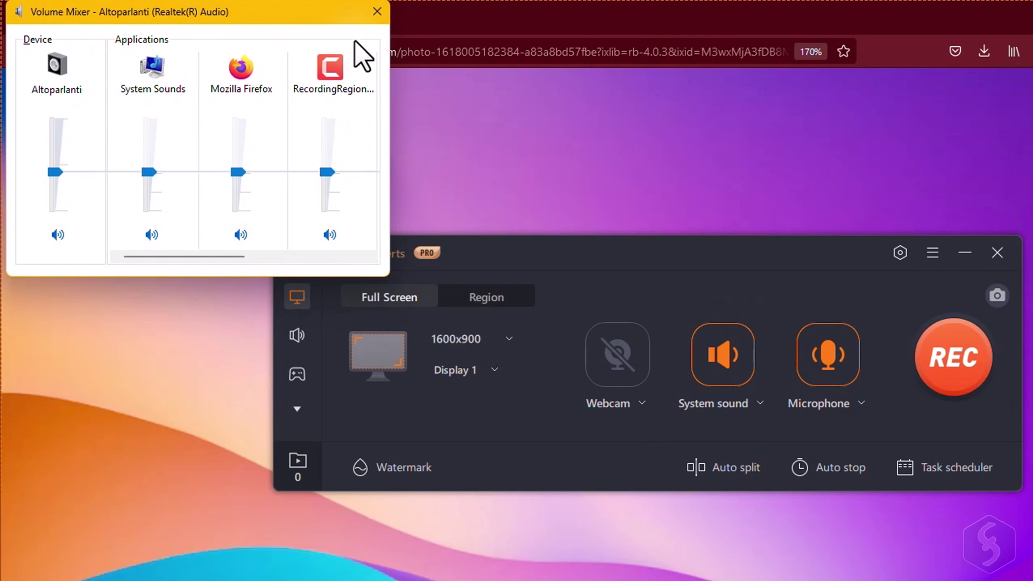
left_click(377, 11)
Step: Enable Microphone noise reduction in the advanced sound options and check what Microphone boost does
left_click(760, 403)
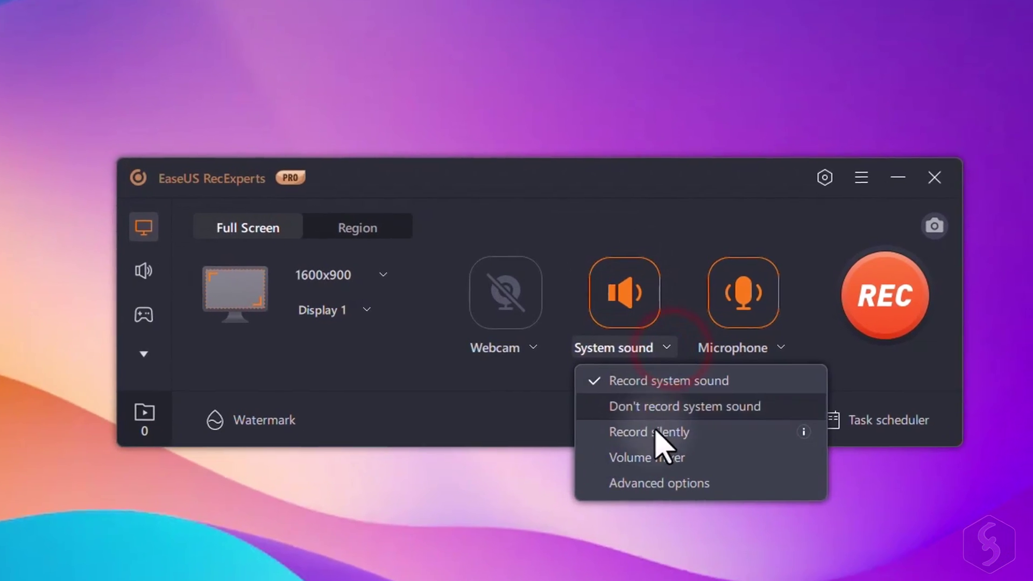
left_click(761, 519)
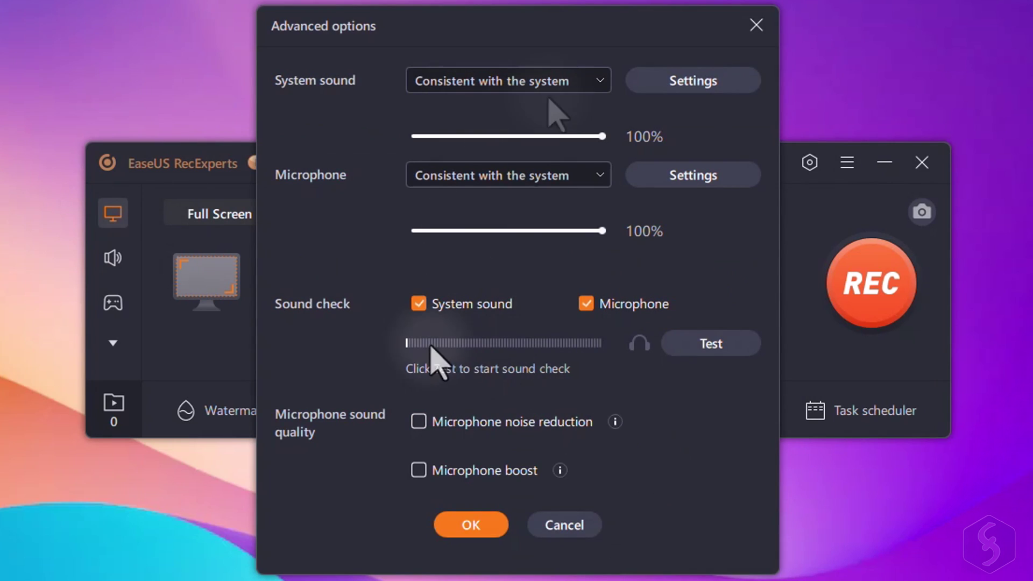
mouse_move(617, 425)
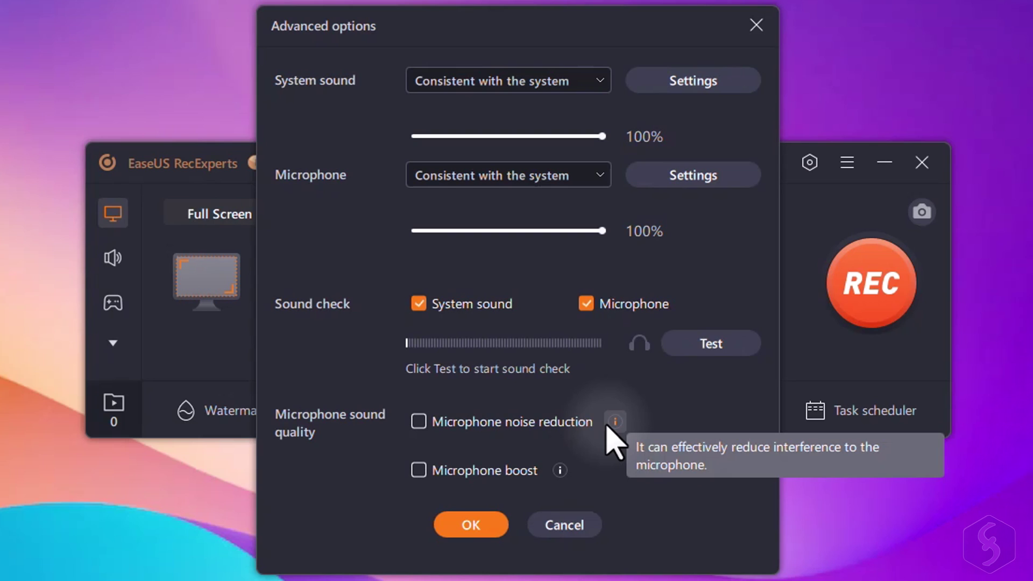
left_click(420, 422)
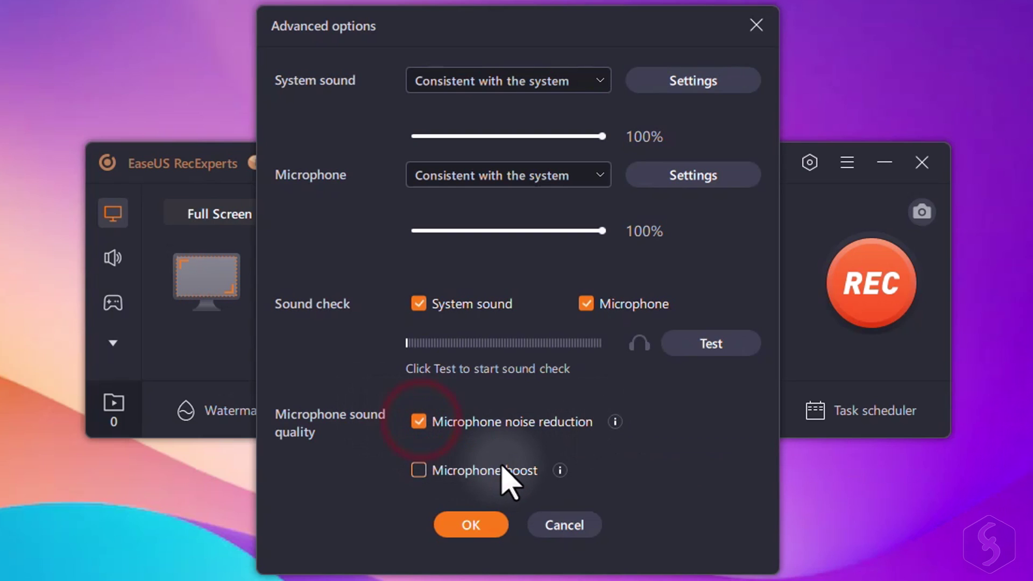
mouse_move(560, 472)
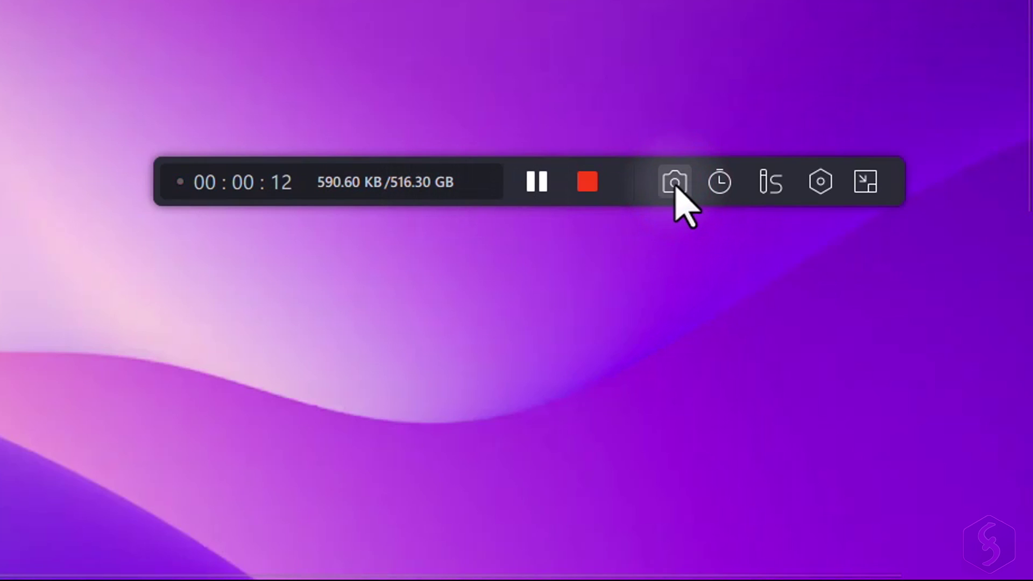
Step: Turn on Auto stop for the running recording and check the actions available once recording is completed
left_click(720, 183)
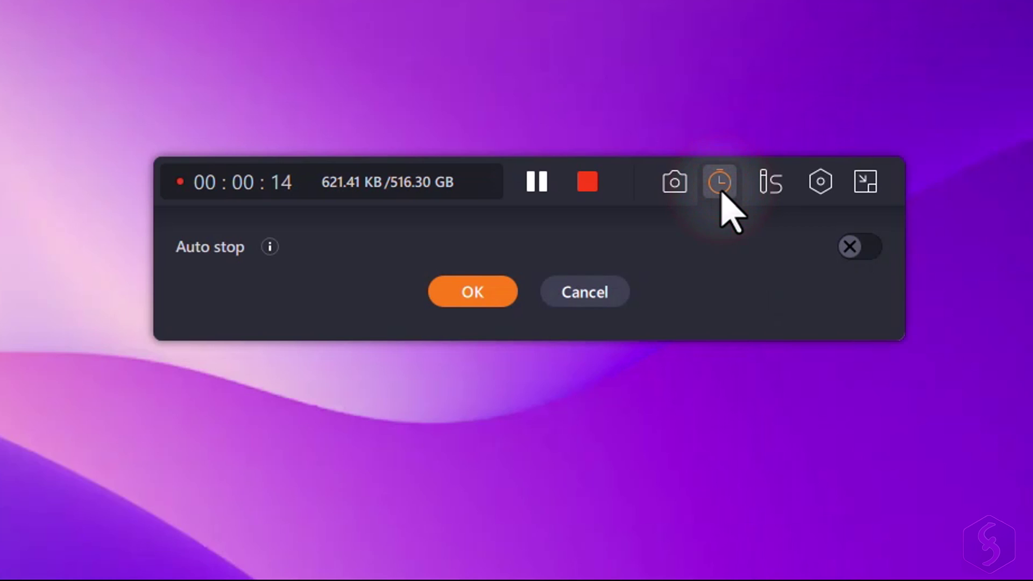
left_click(862, 247)
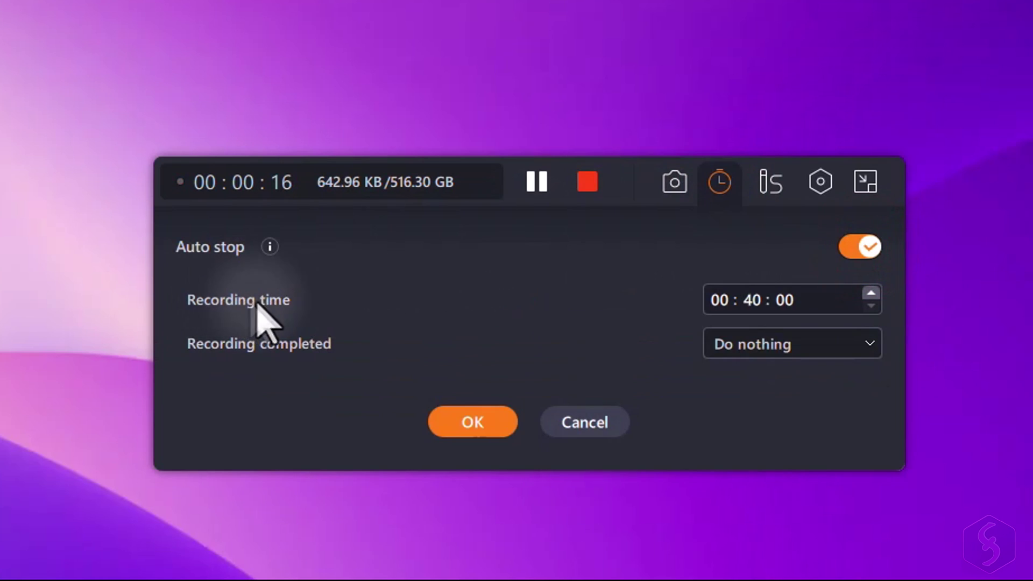
left_click(807, 345)
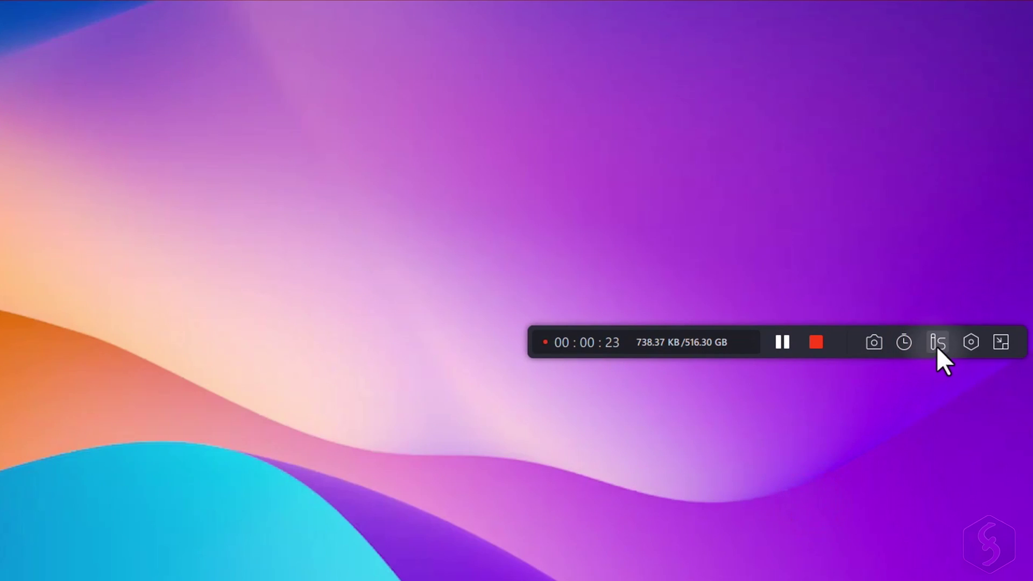
Step: Annotate the screen with two rectangles, an arrow pointing at the upper one, and the text "Hello, this is EaseUS RecExperts!!!!"
left_click(938, 341)
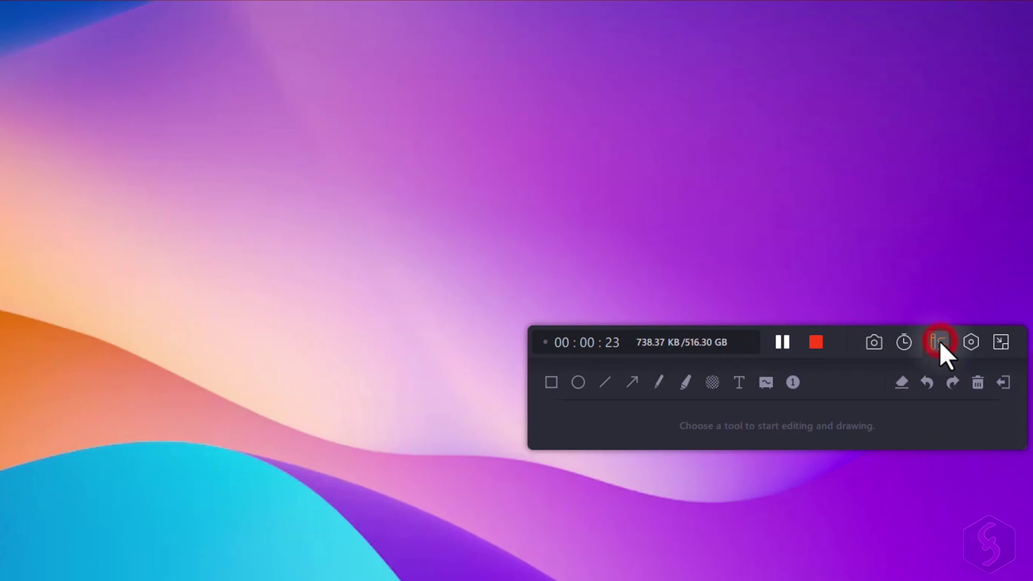
left_click(550, 385)
left_click_drag(341, 421, 449, 481)
left_click_drag(311, 295, 449, 360)
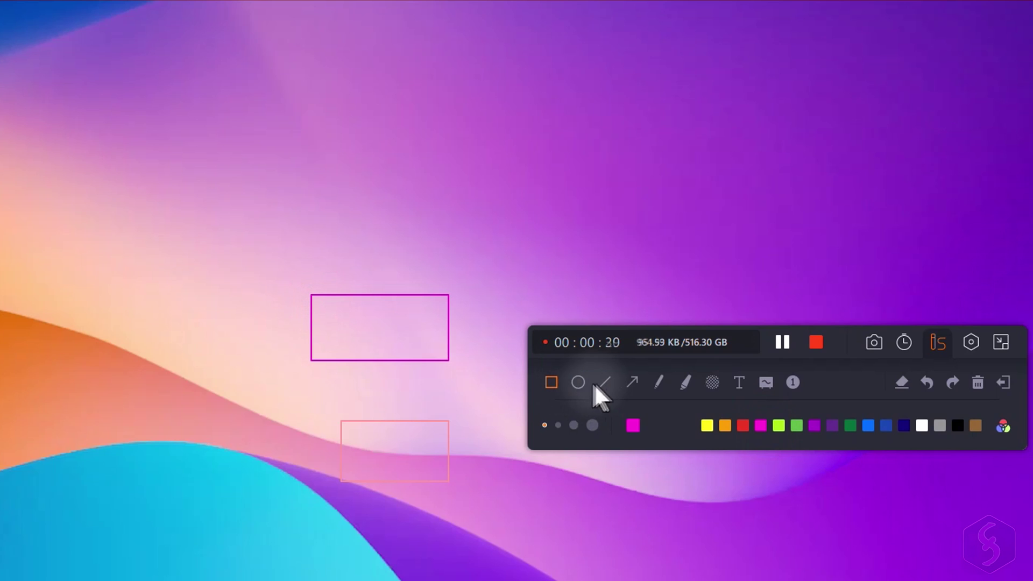
left_click(630, 383)
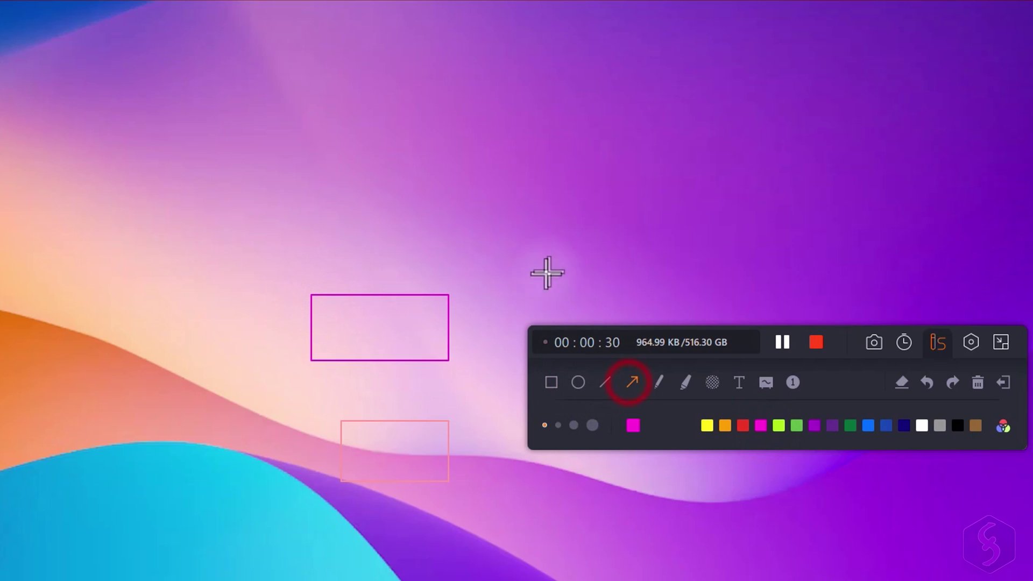
left_click(742, 383)
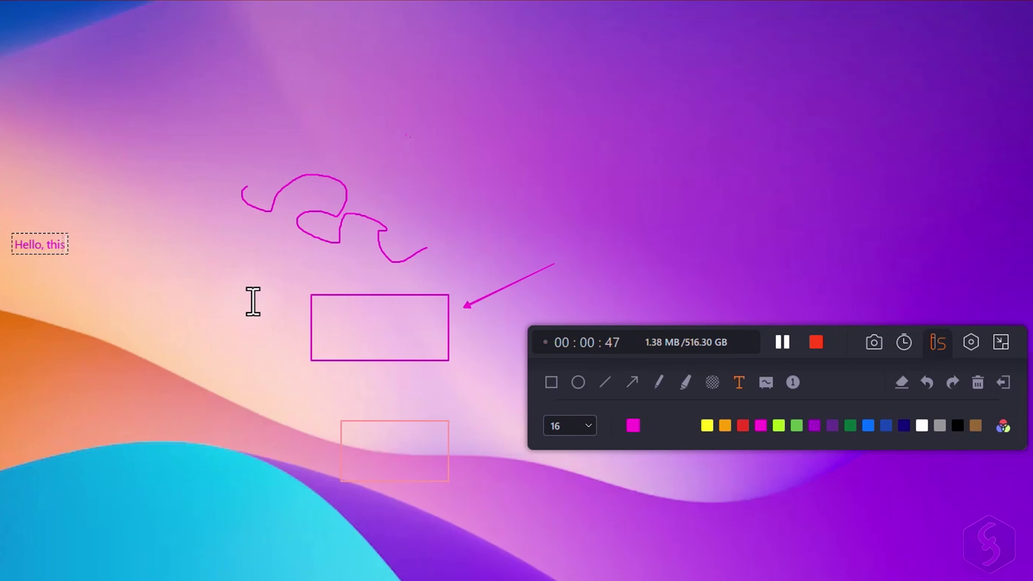
Step: Sketch a freehand stroke on the whiteboard, and place numbered markers 1 and 2 at the two ends of the arrow
left_click(763, 387)
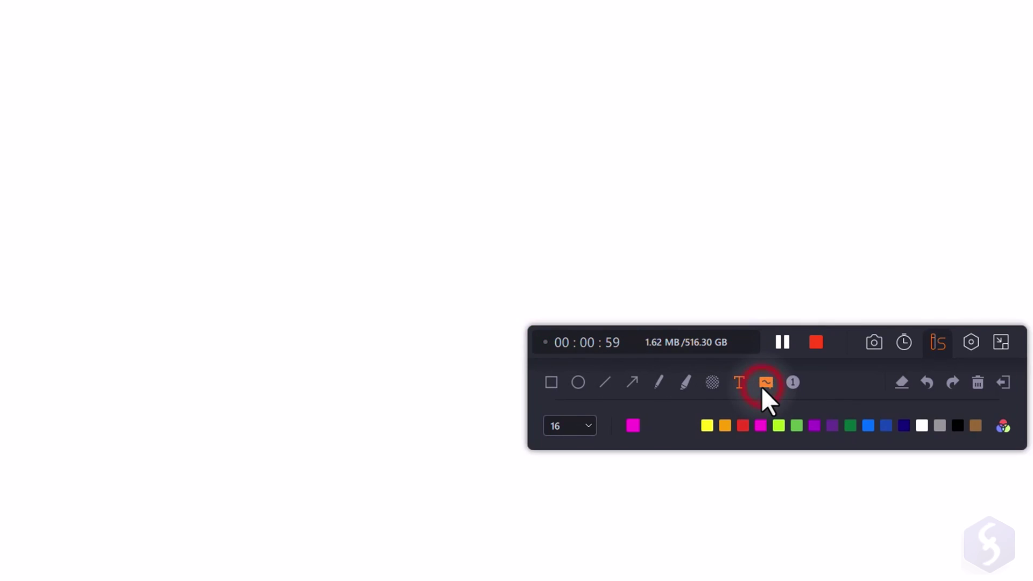
left_click_drag(301, 214, 383, 236)
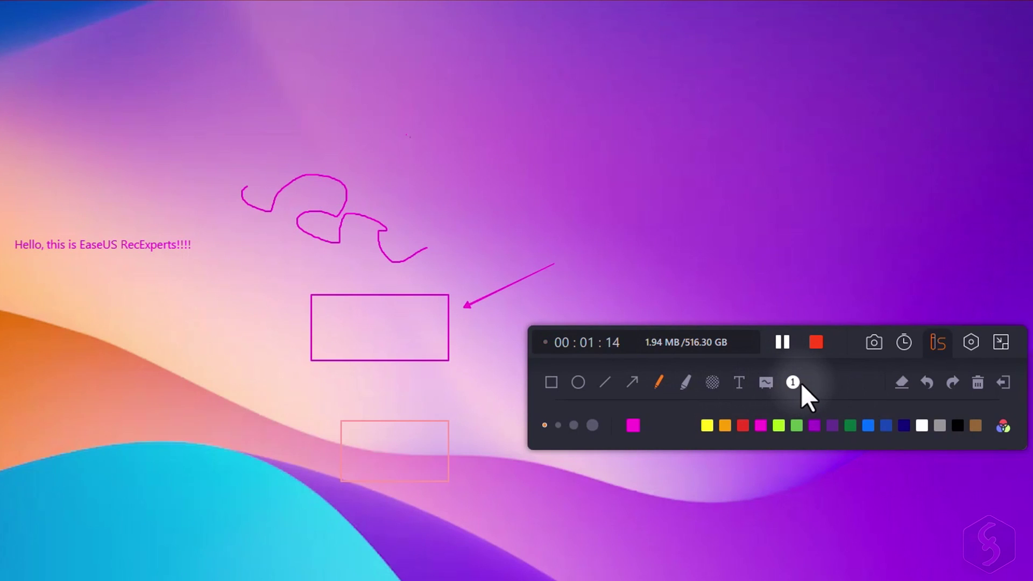
left_click(800, 382)
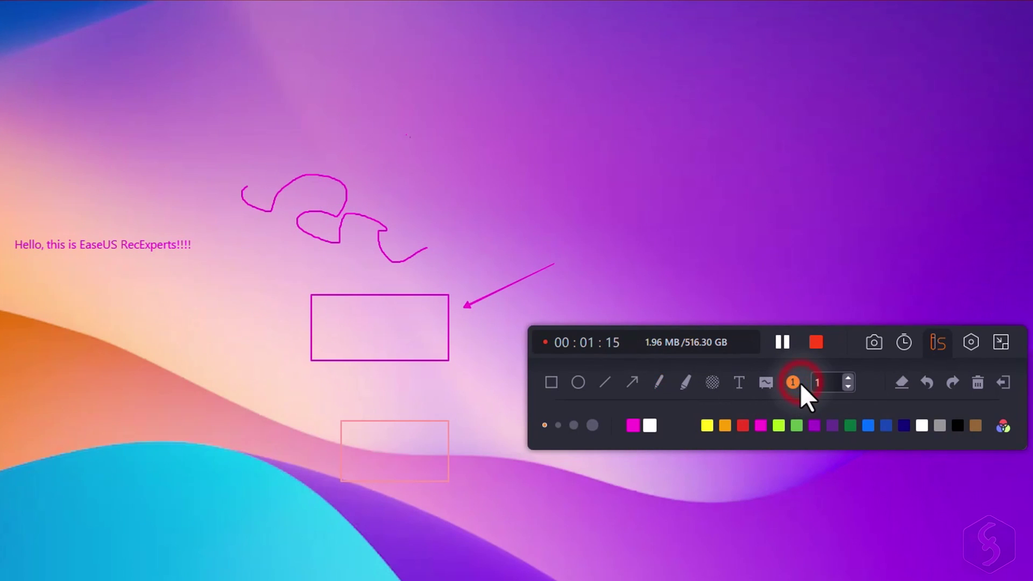
left_click(477, 312)
left_click(552, 258)
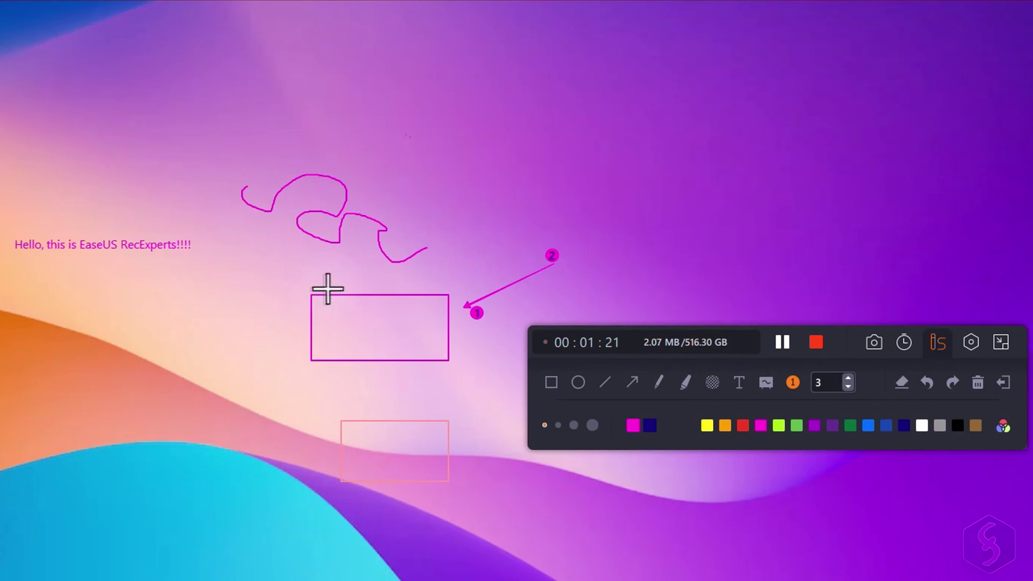
Step: Try the eraser, clear all annotations from the screen and close the drawing tools
left_click(902, 383)
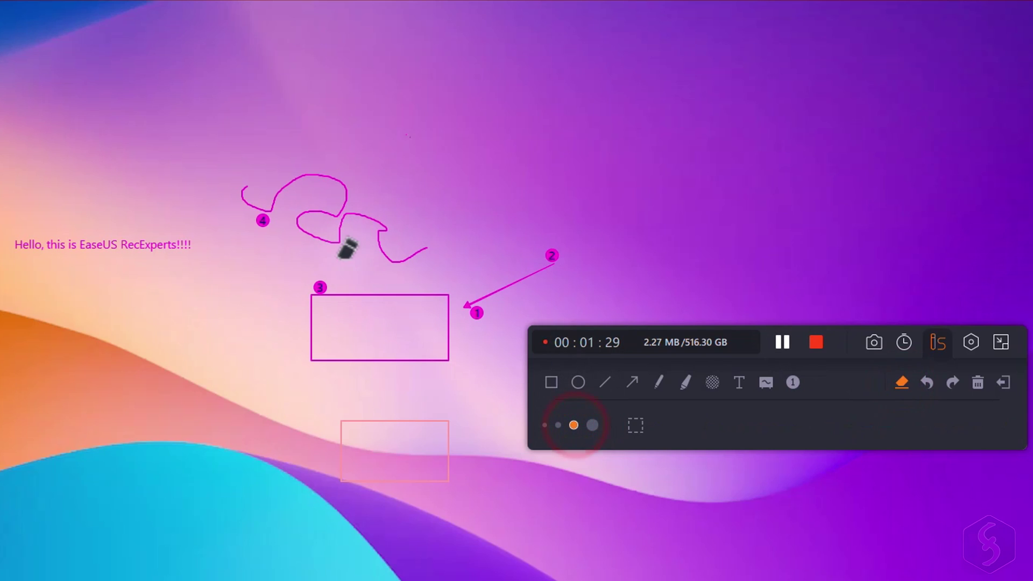
left_click(983, 381)
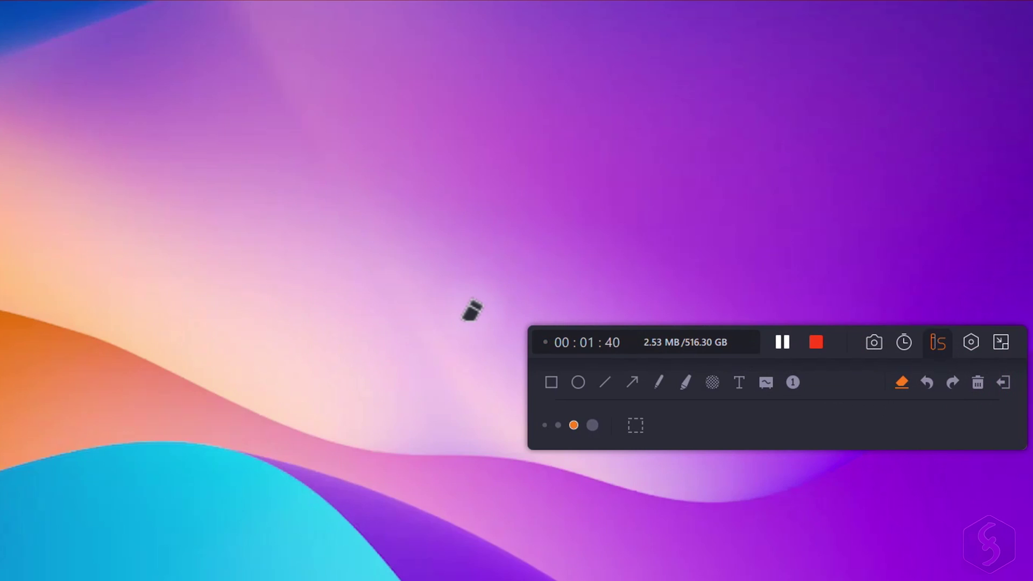
left_click(937, 342)
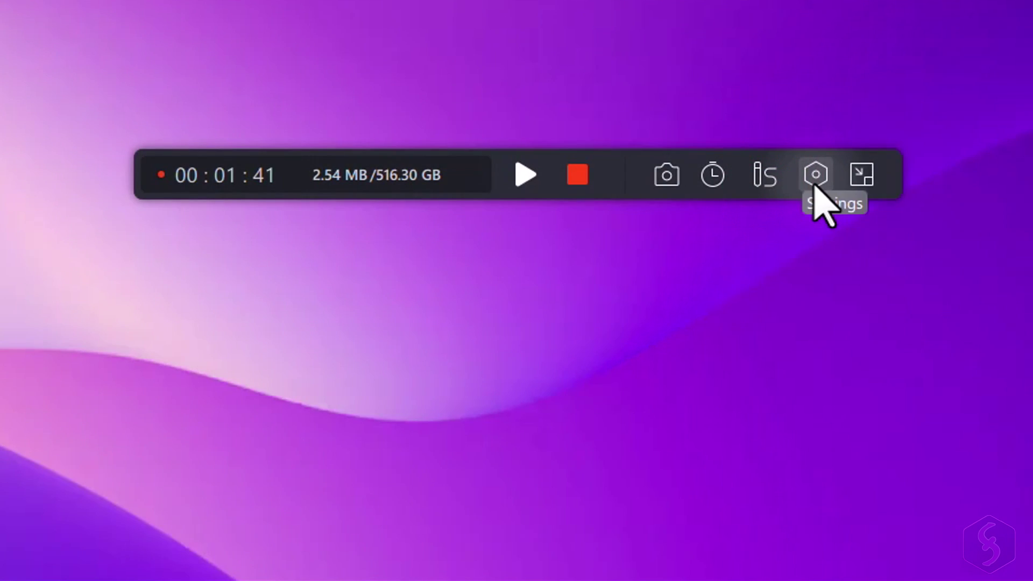
Step: Check the system sound volume in the recording settings and stop the recording
left_click(814, 182)
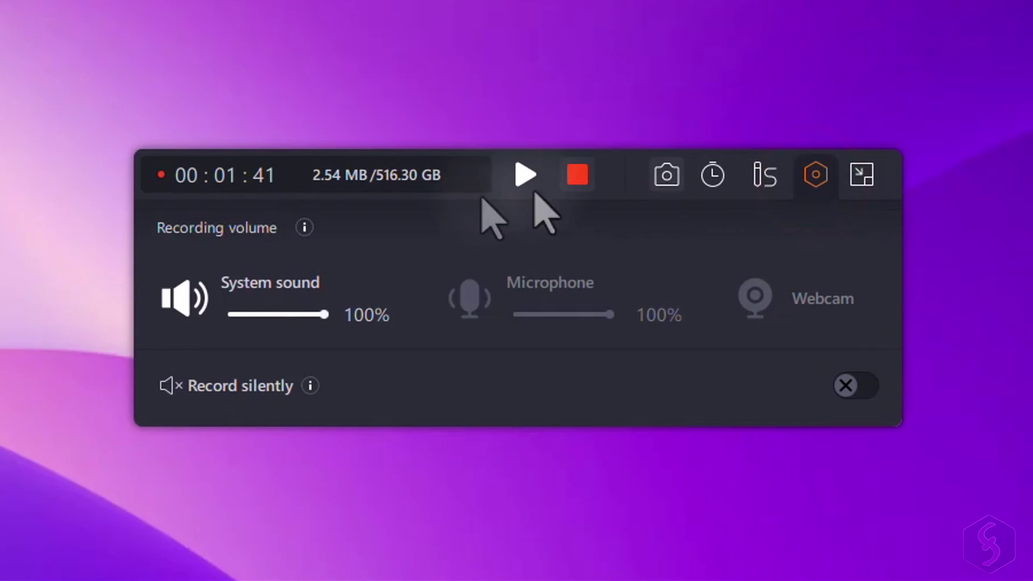
mouse_move(319, 318)
left_mouse_down()
mouse_move(259, 317)
mouse_move(320, 316)
left_mouse_up()
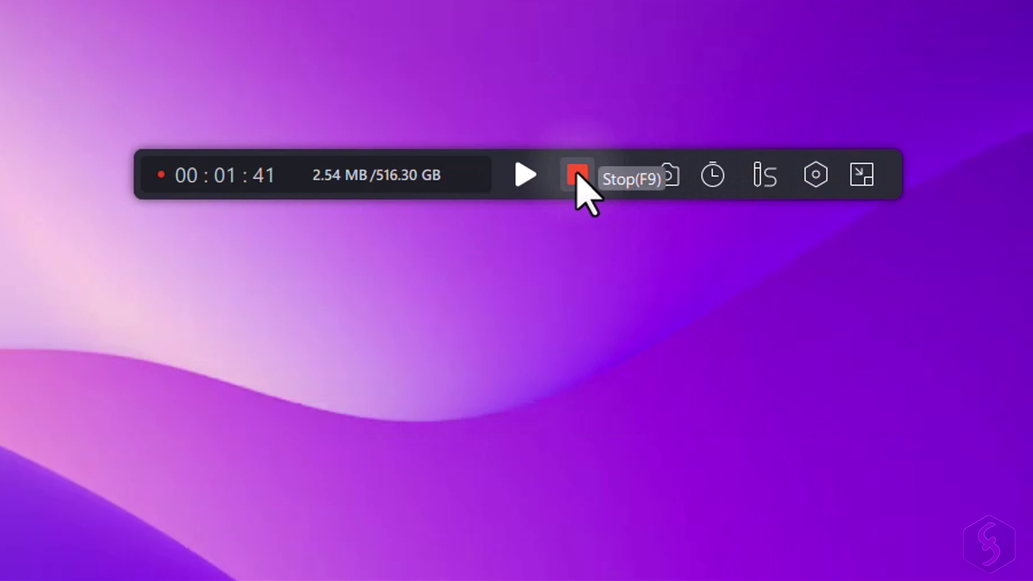
left_click(577, 174)
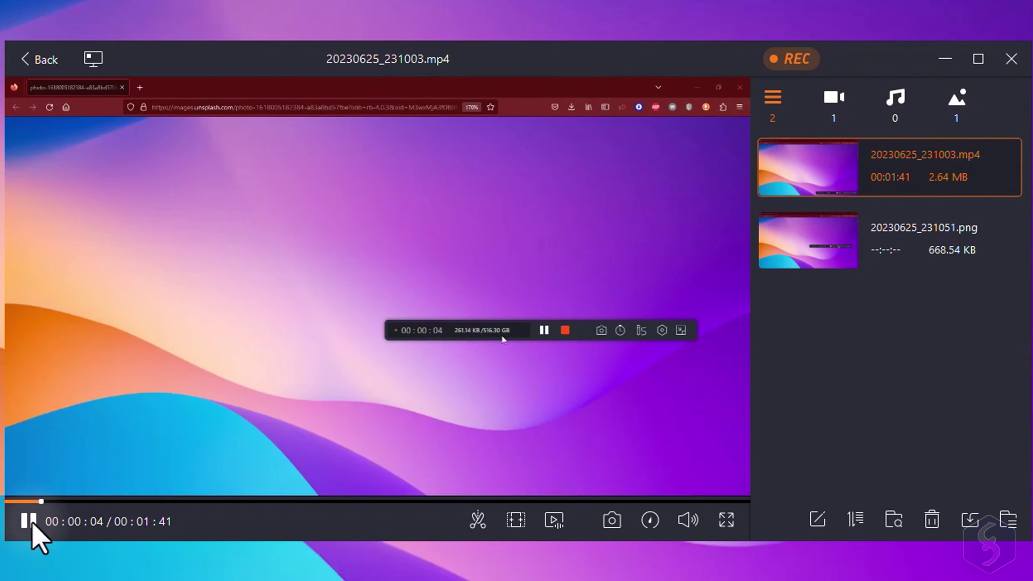
Step: Pause playback of the finished recording and import the file VID_20220921_173141.mp4
left_click(31, 521)
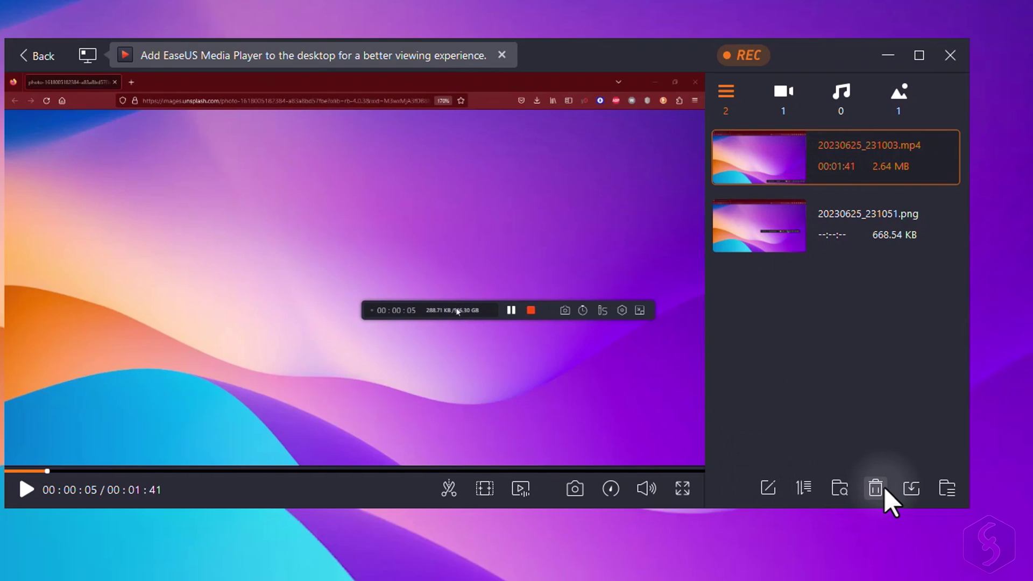
left_click(911, 488)
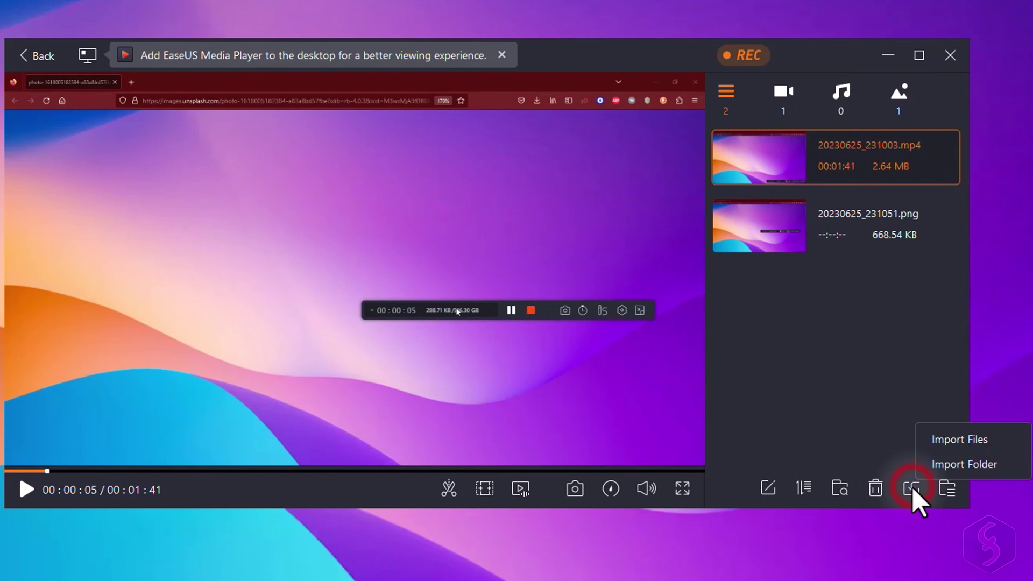
left_click(949, 438)
left_click(274, 195)
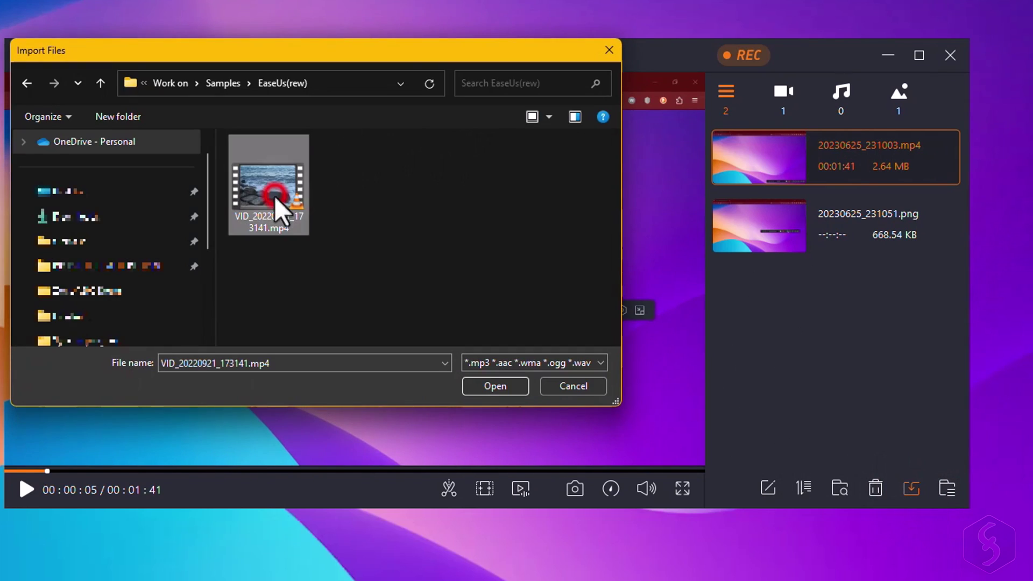
left_click(493, 385)
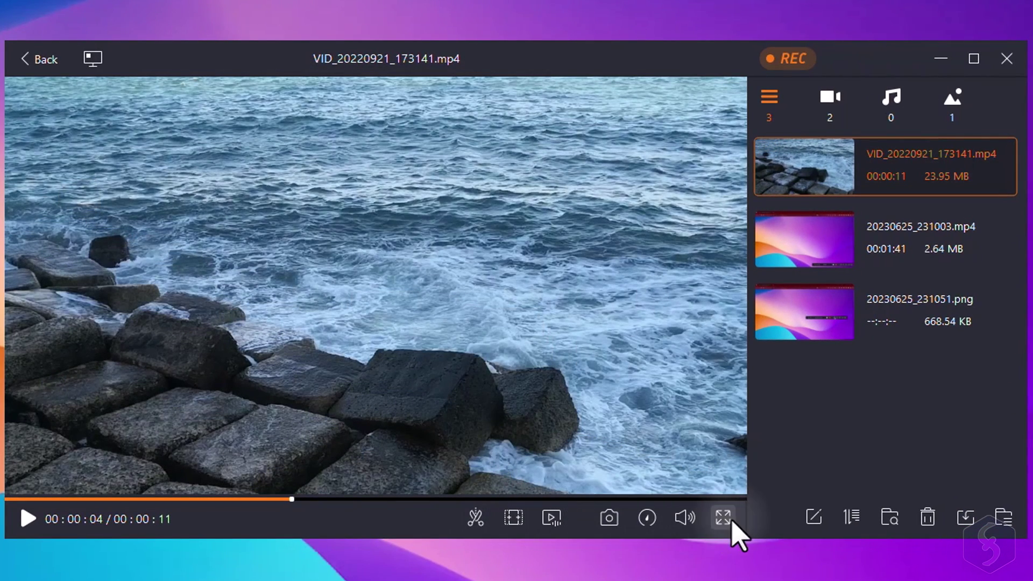
Step: Try trimming the imported sea video by adjusting the selected range on its timeline
left_click(471, 519)
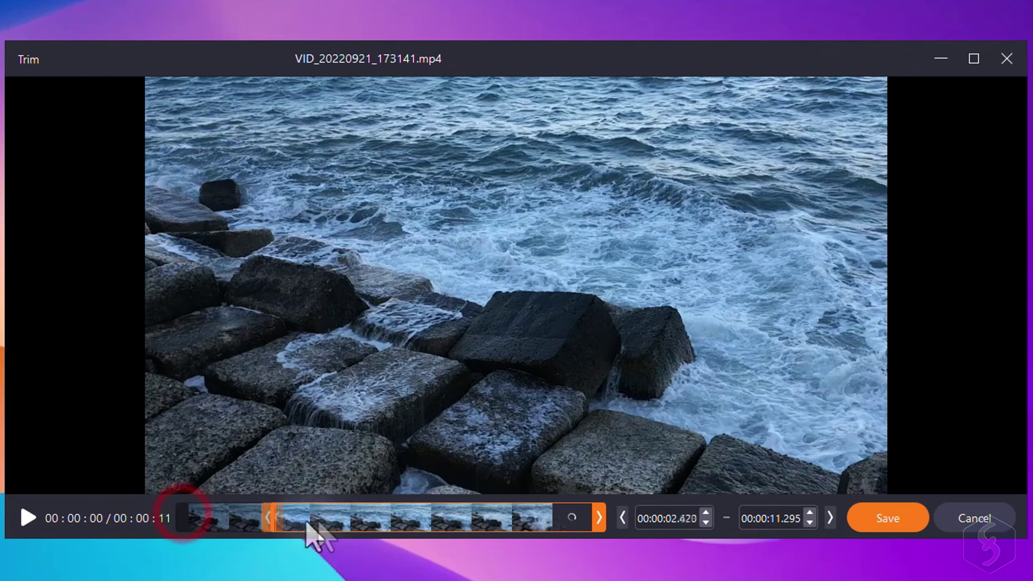
left_click_drag(309, 523, 491, 530)
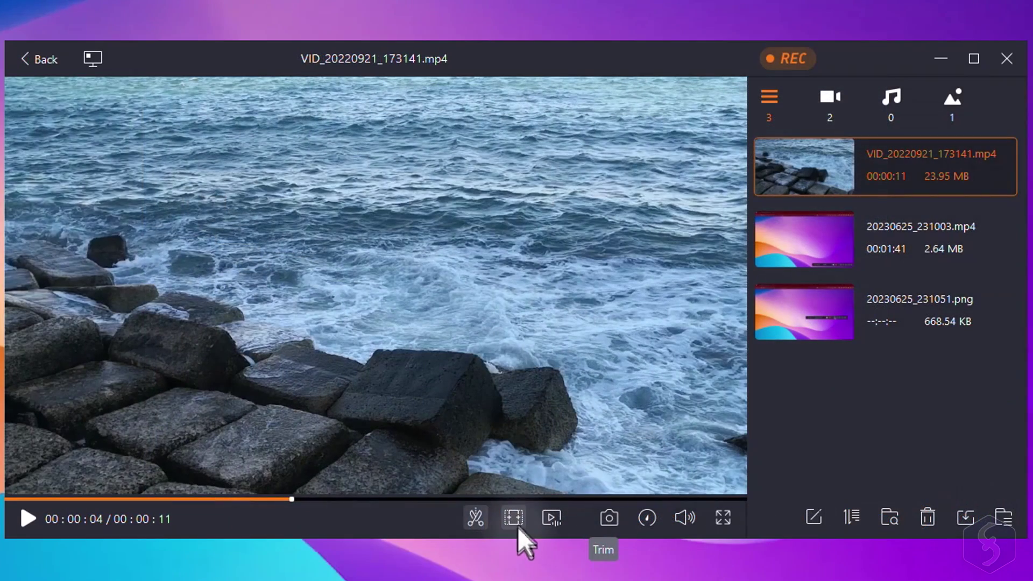
Step: Try an opening title "My Journey" with the subtitle "at the sea" for the imported video
left_click(515, 517)
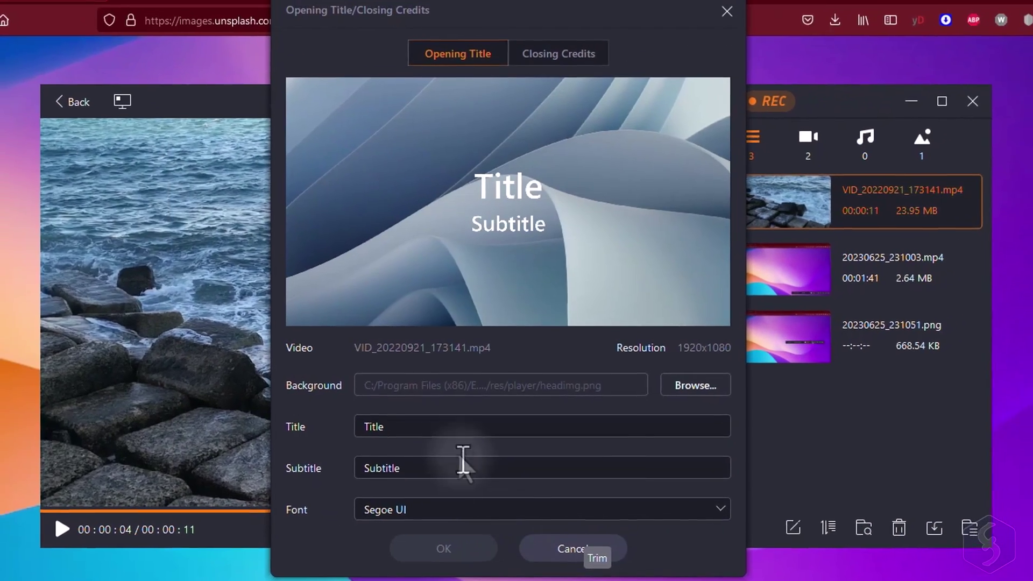
left_click(414, 432)
type("My Journey")
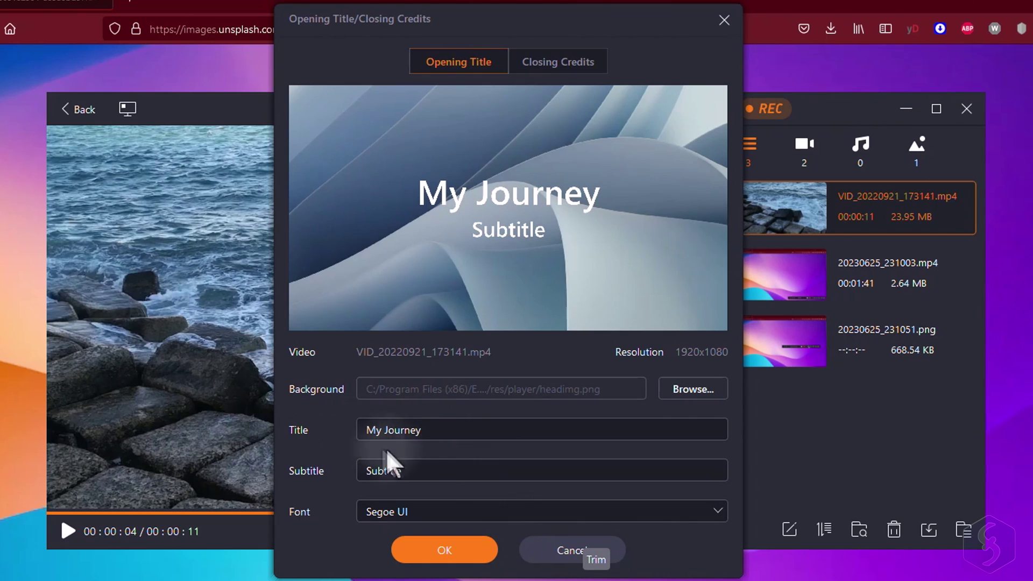
left_click(426, 470)
type("at the sea")
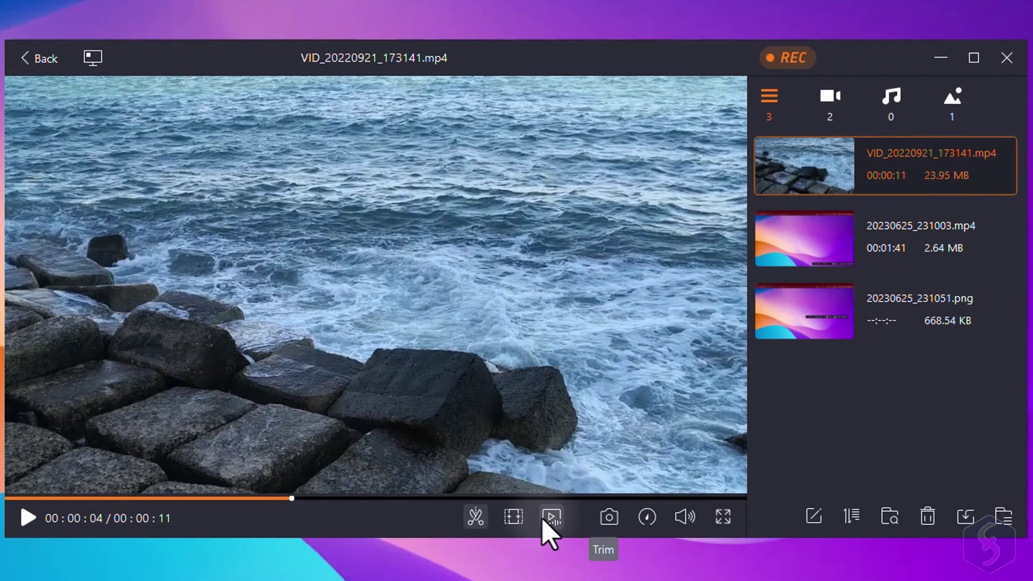
Step: Check the name and format options for extracting the video's audio, and leave without extracting
left_click(548, 517)
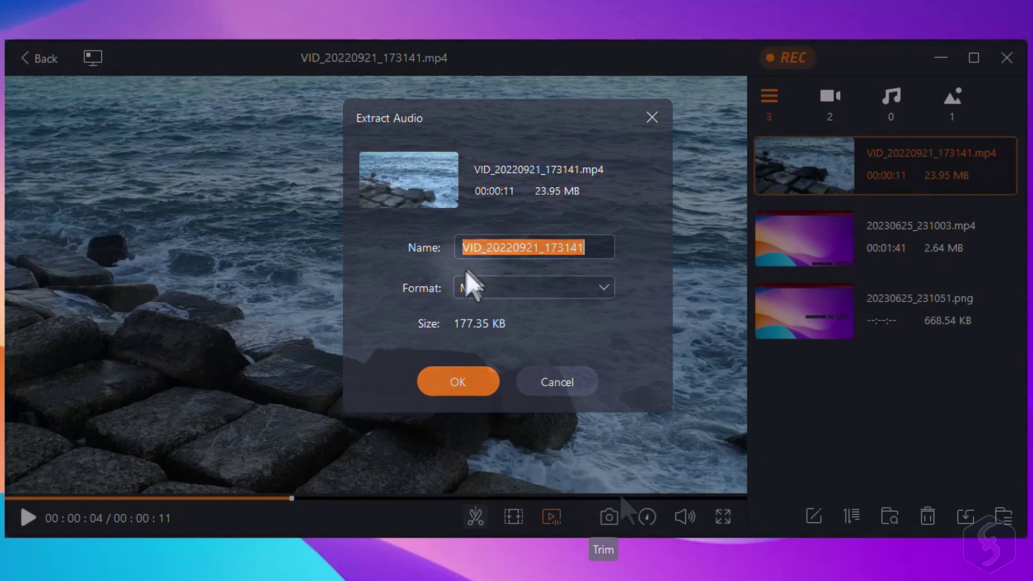
left_click(528, 381)
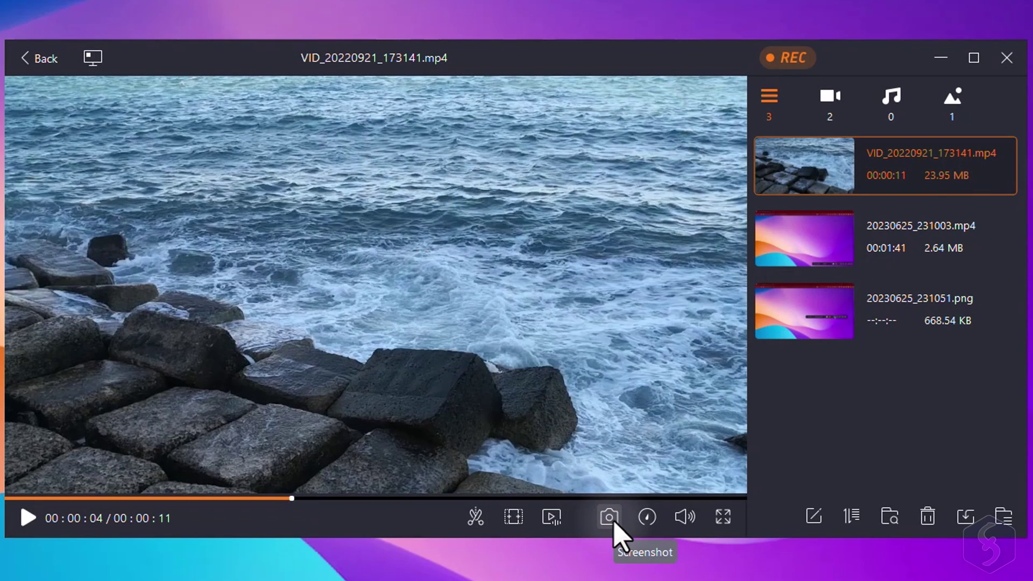
Step: Capture a screenshot of the current video frame and check the playback speed options
left_click(611, 518)
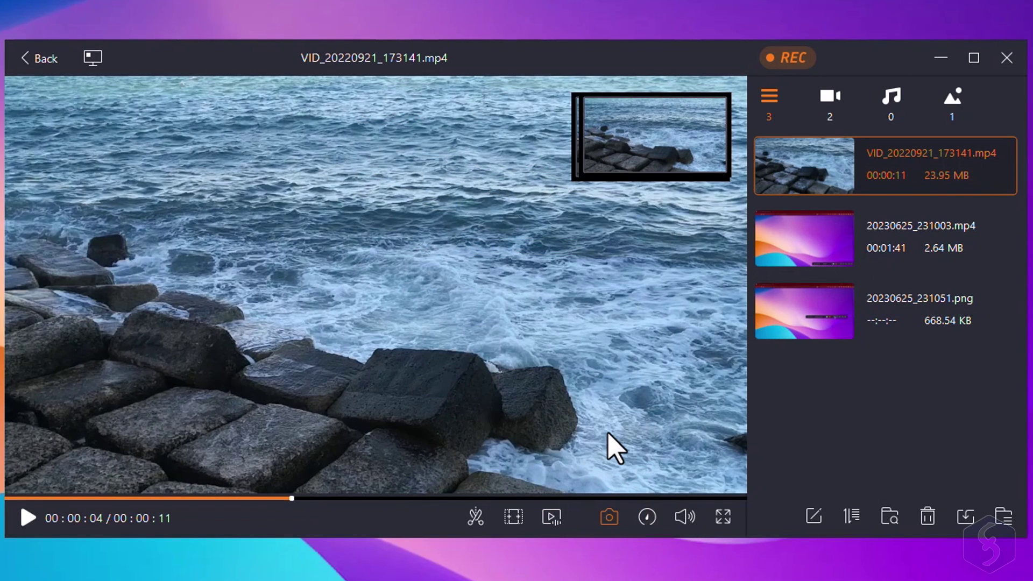
left_click(647, 517)
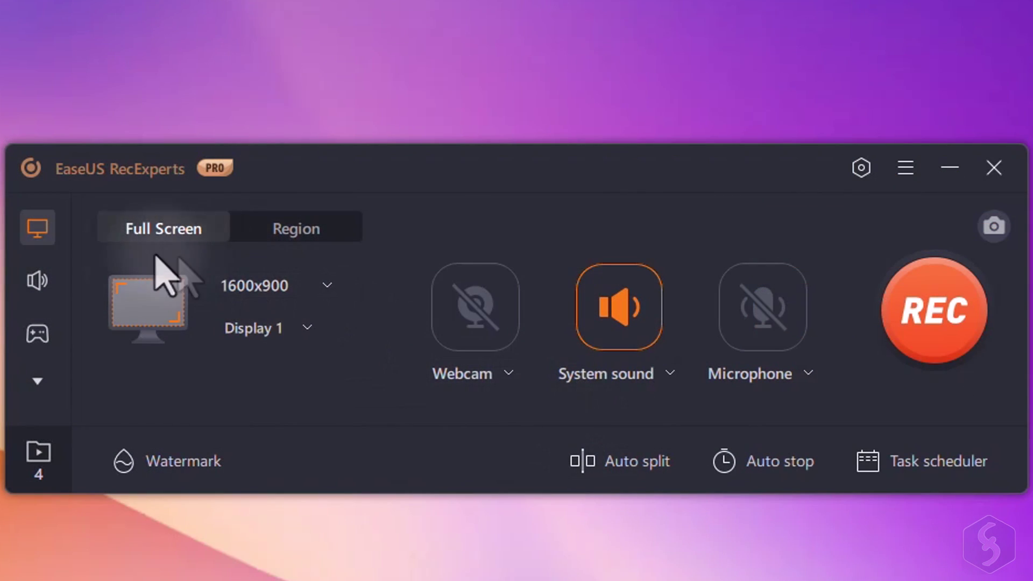
Step: Look through the audio and game recording modes, including the selectable game windows and game processes
left_click(50, 283)
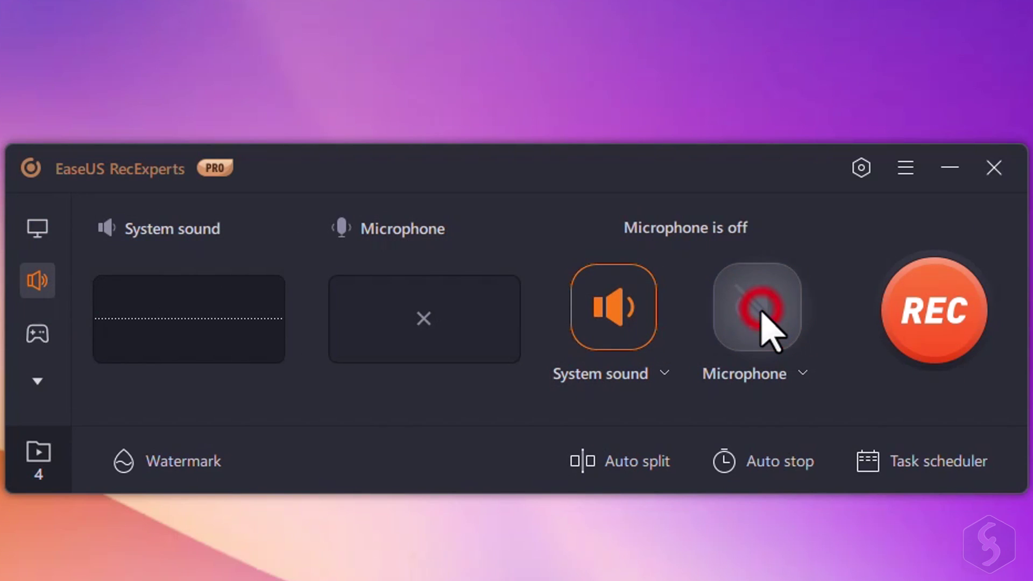
left_click(30, 341)
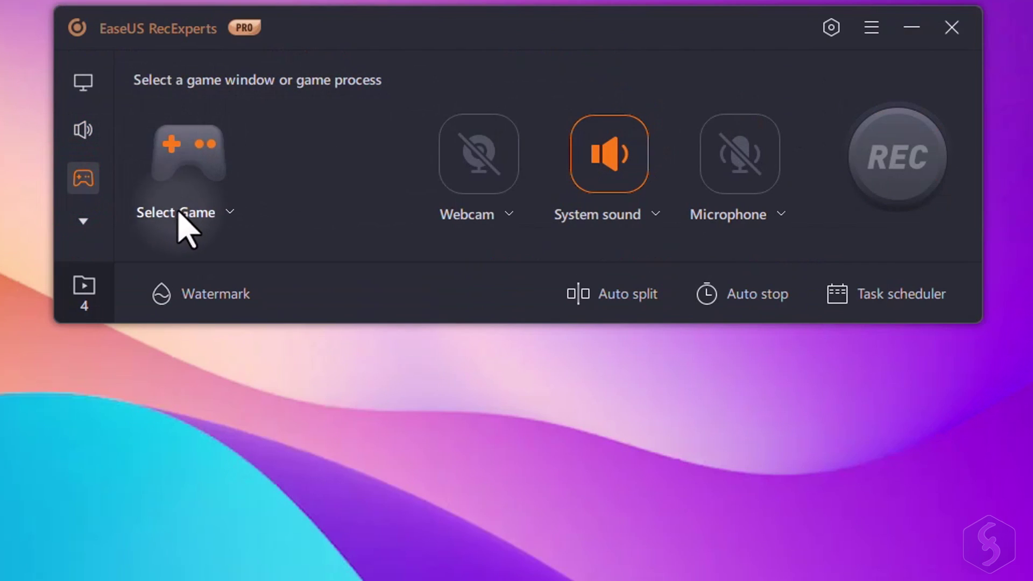
left_click(232, 213)
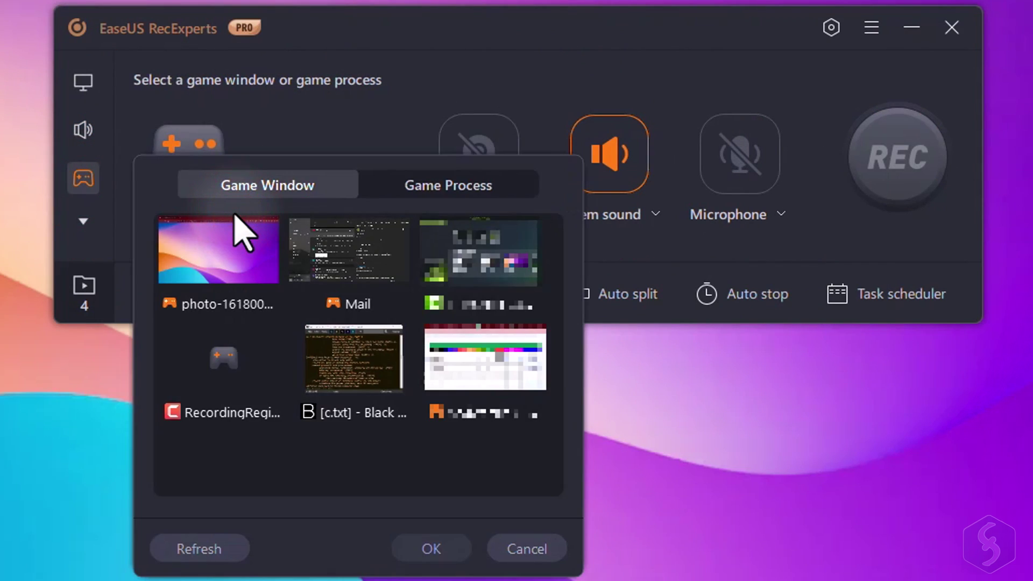
left_click(448, 188)
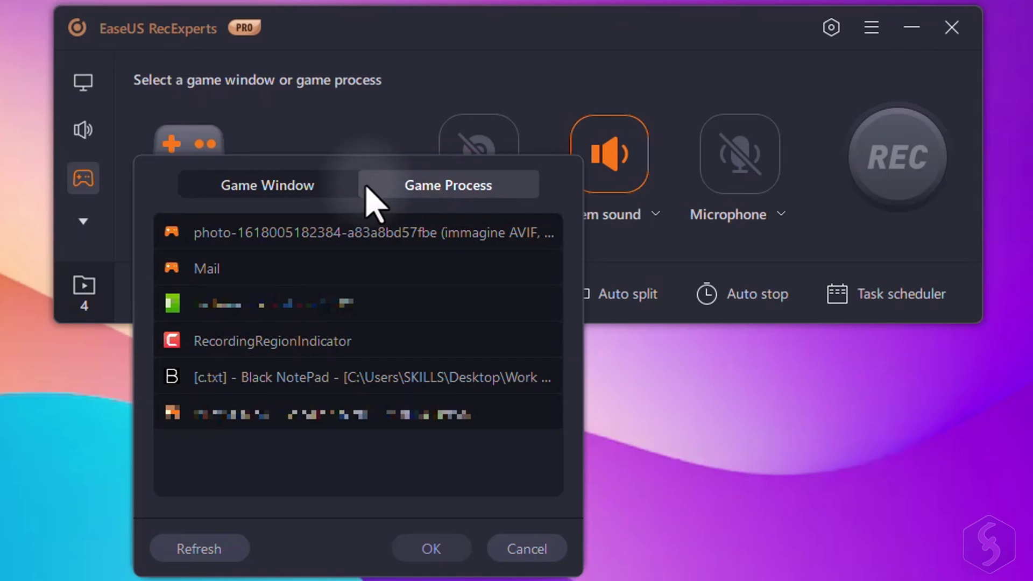
left_click(297, 186)
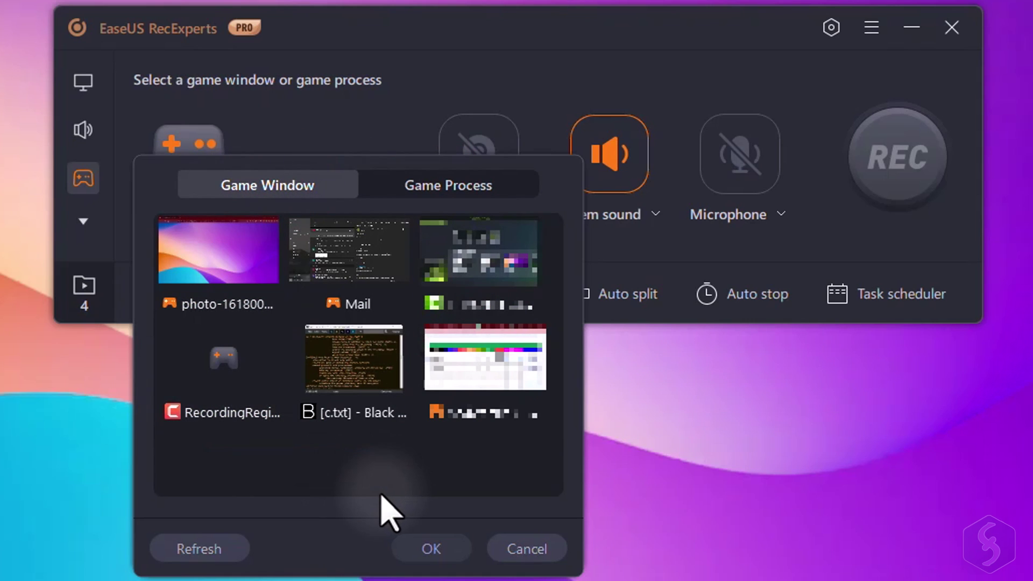
Step: Leave the game selection and check the sound source and resolution options of the webcam recording mode
left_click(527, 548)
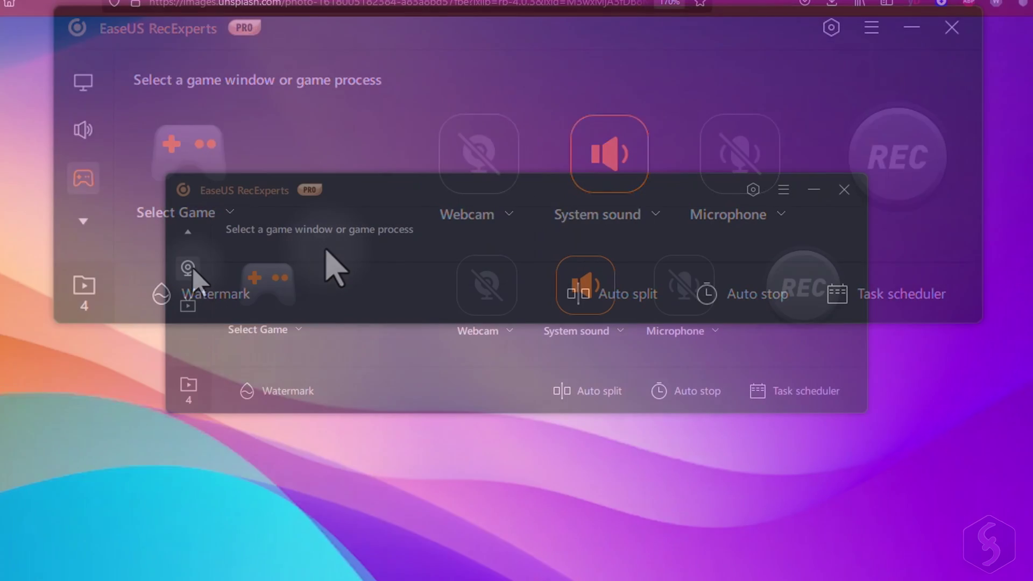
left_click(187, 268)
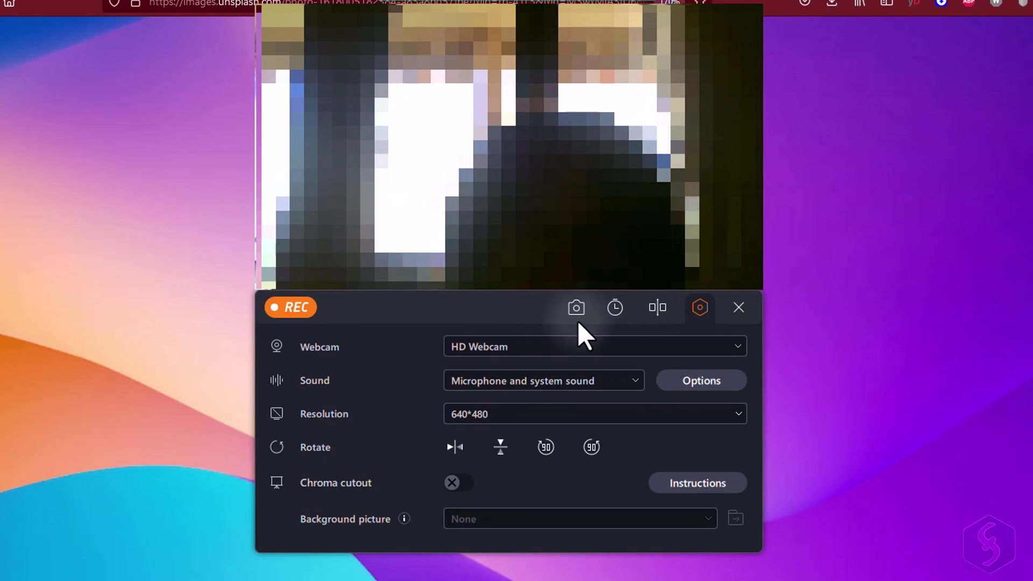
left_click(519, 383)
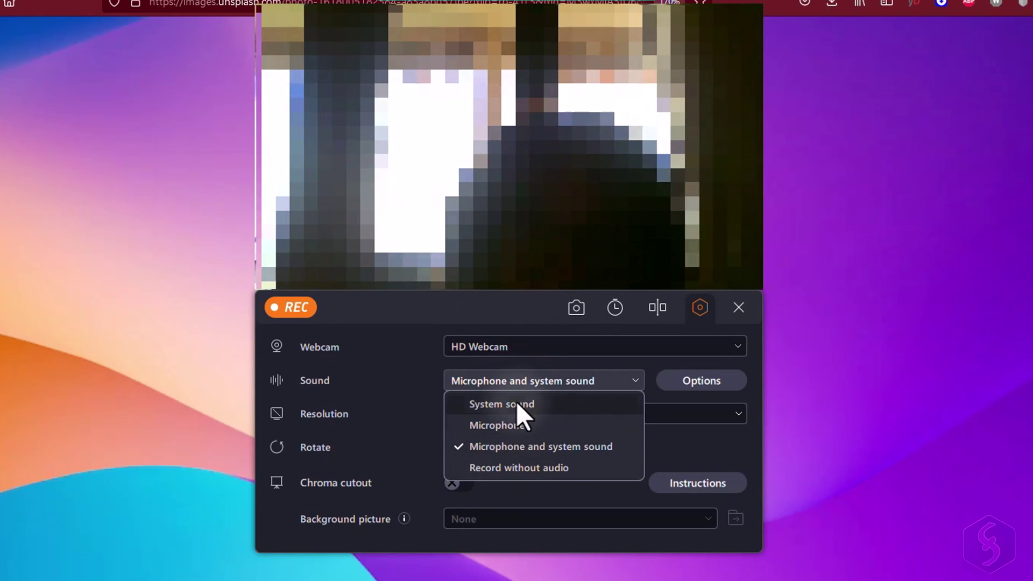
left_click(575, 373)
left_click(530, 413)
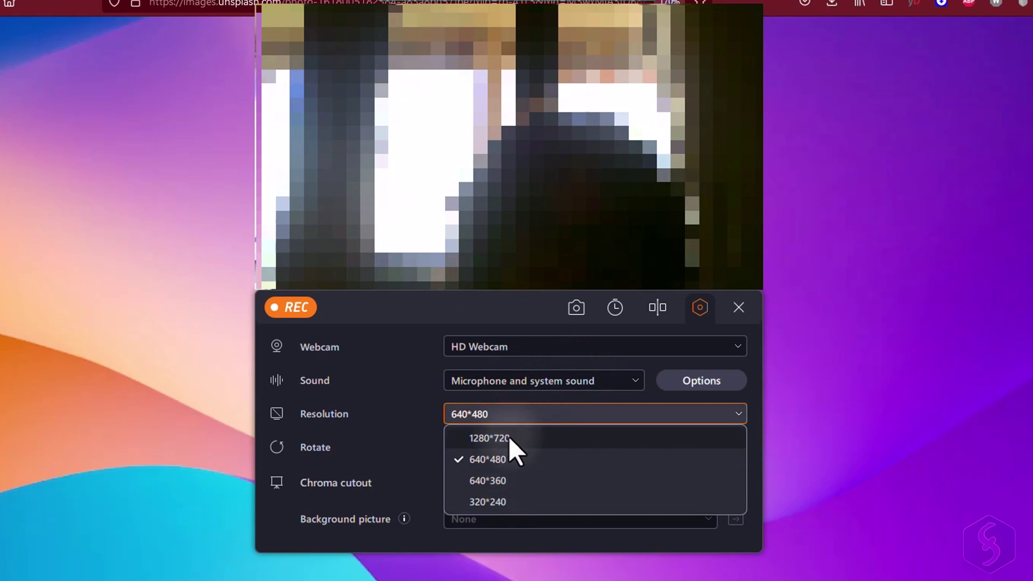
left_click(510, 407)
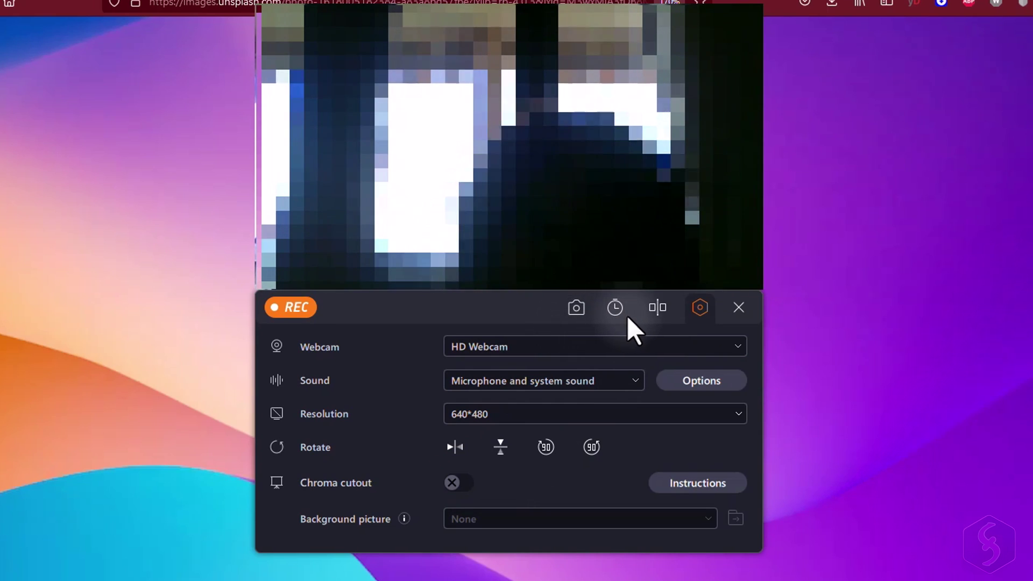
Step: Enable automatic stopping of the webcam recording after a recording time of 00:40:00
left_click(615, 307)
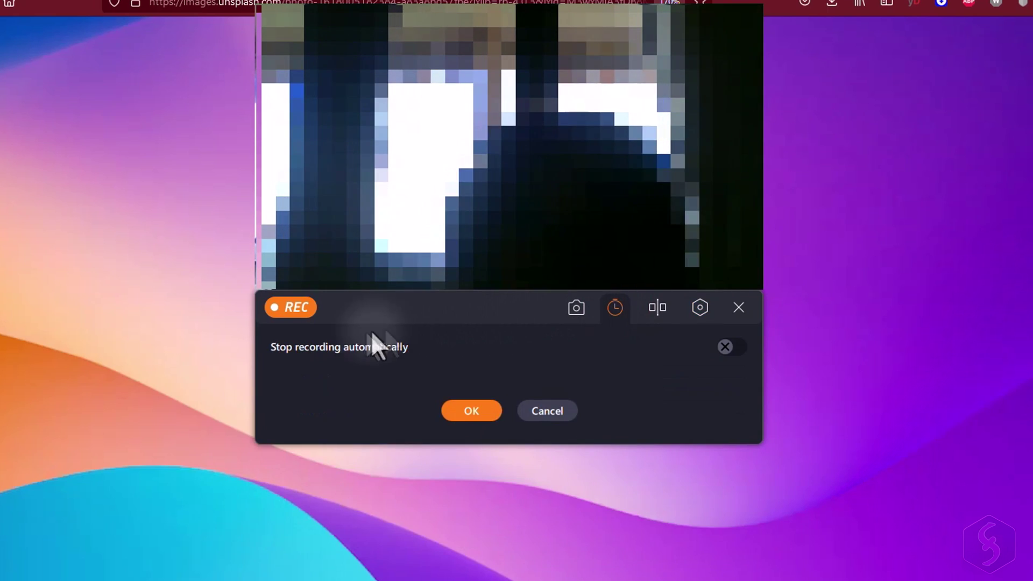
left_click(727, 346)
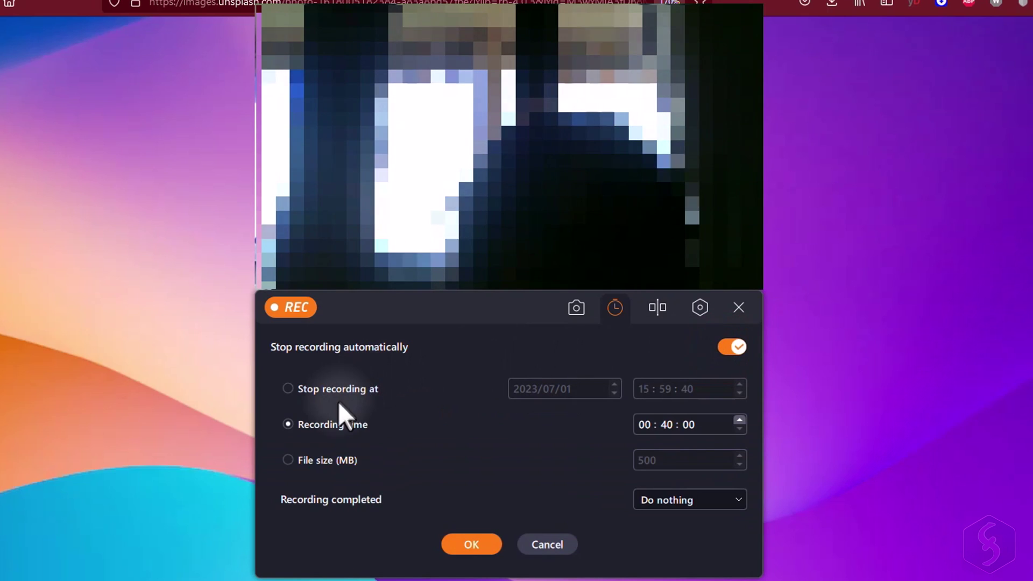
left_click(471, 544)
Step: Enable automatic splitting of the webcam recording file, try the file size condition, and select the 40-minute recording time condition
left_click(656, 309)
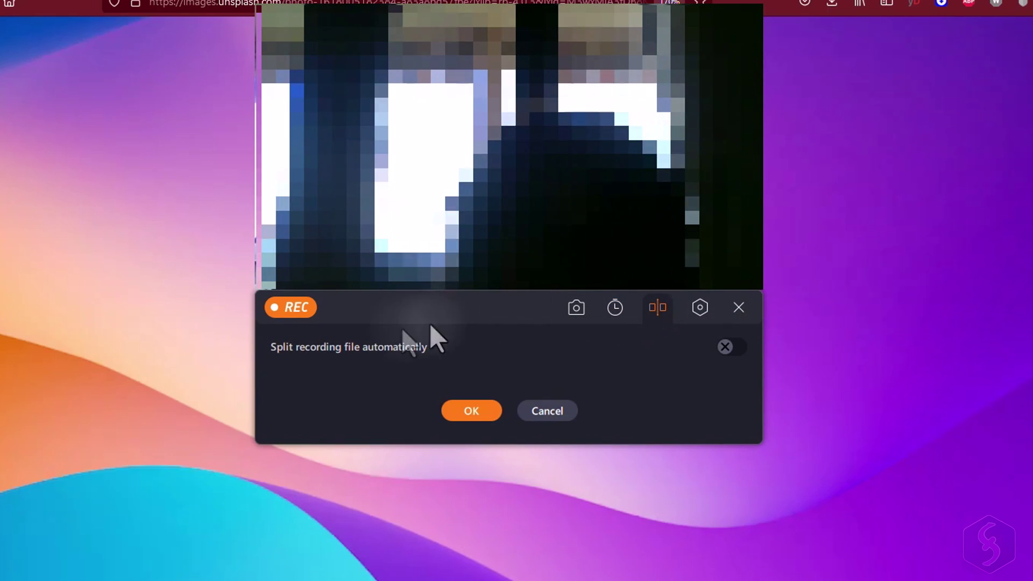
left_click(720, 347)
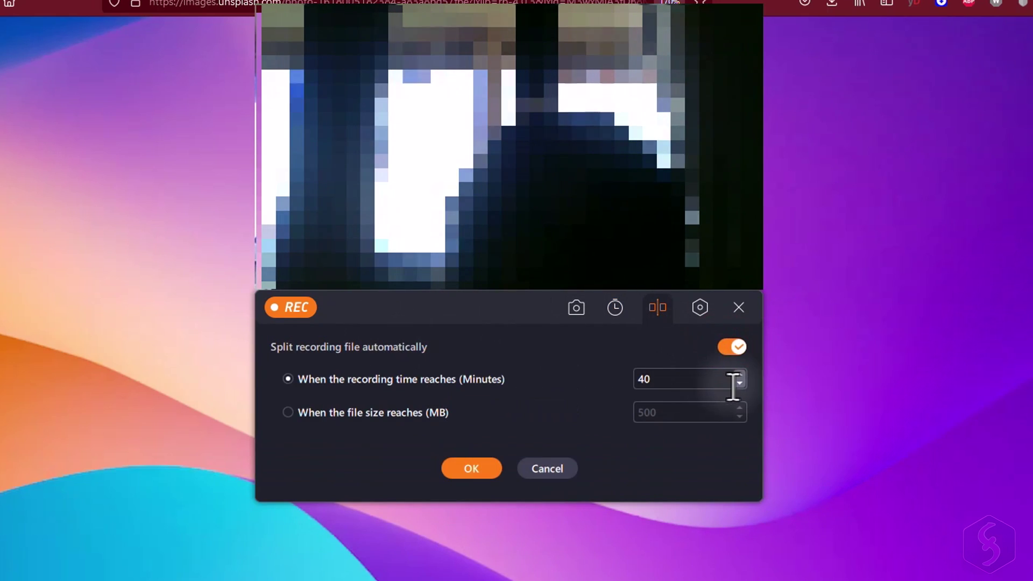
left_click(289, 413)
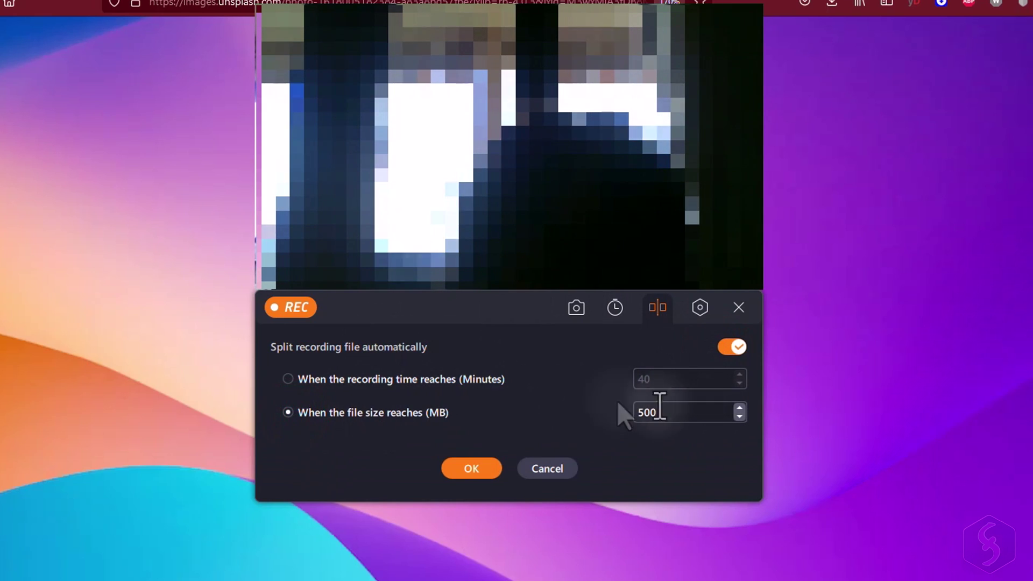
left_click(294, 379)
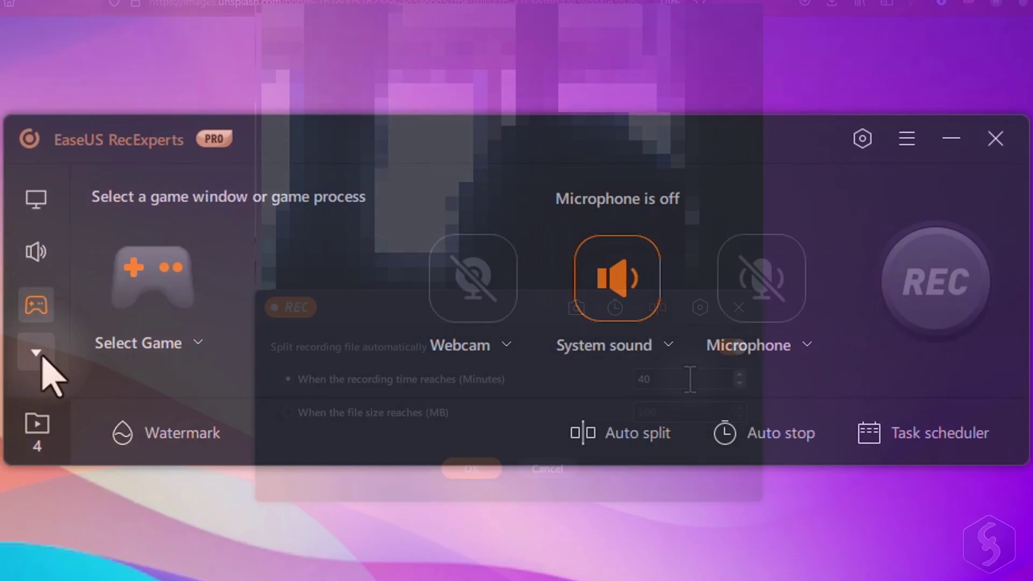
Step: Reveal the remaining recording modes and open the streaming video mode
left_click(36, 353)
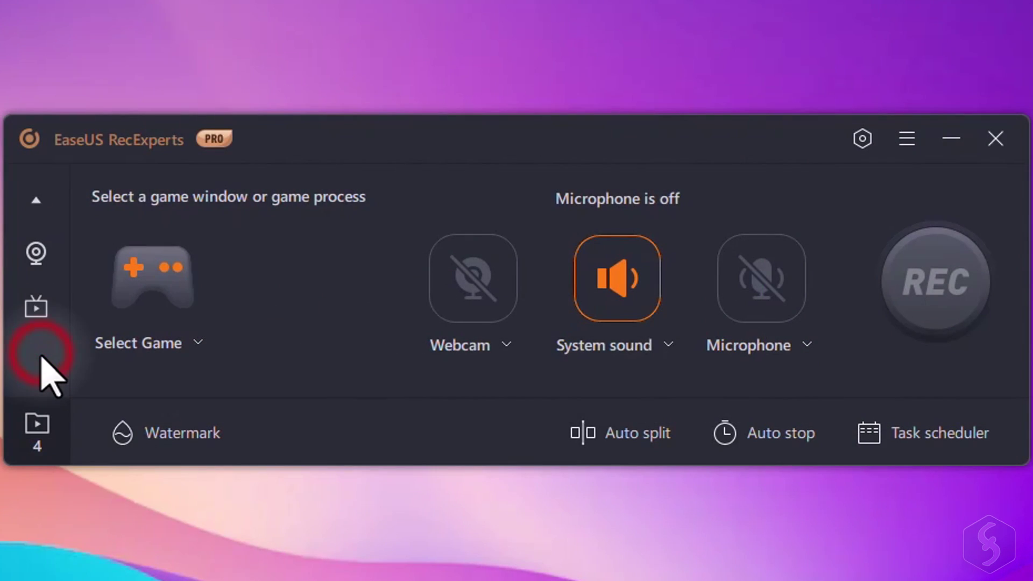
left_click(47, 300)
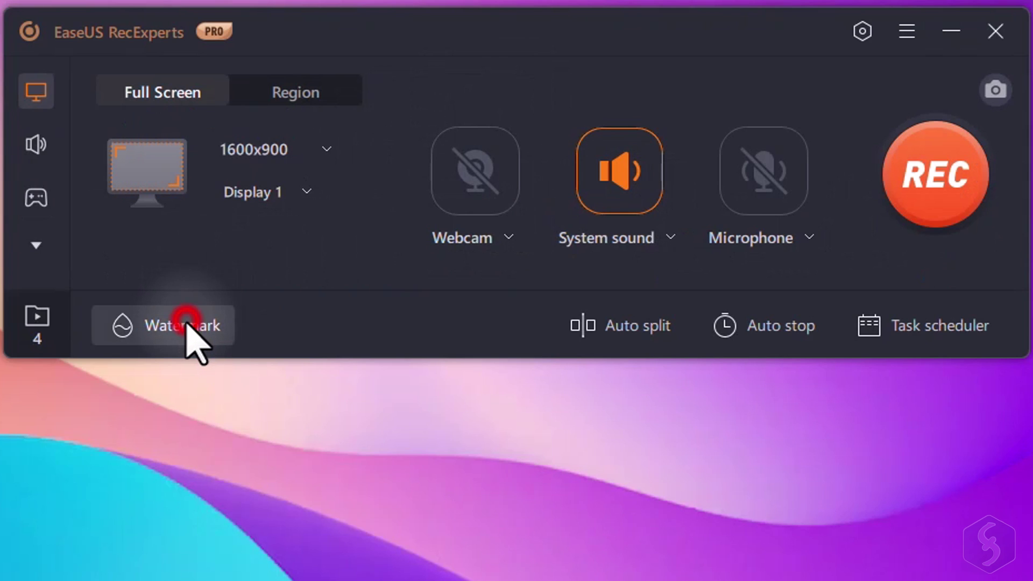
Step: Add a new picture watermark to the full-screen recording using the image Icon_2.jpg
left_click(188, 326)
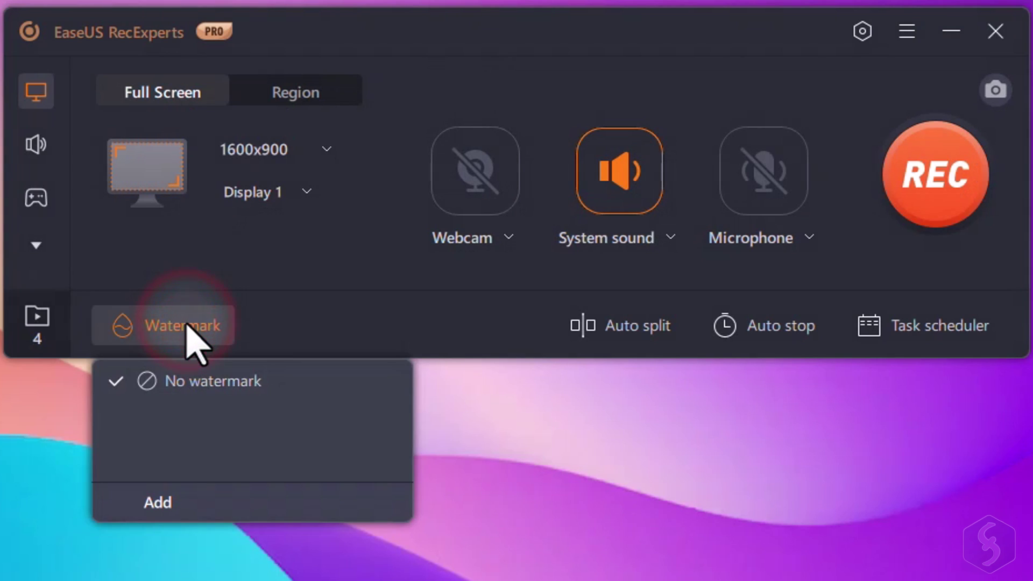
left_click(166, 501)
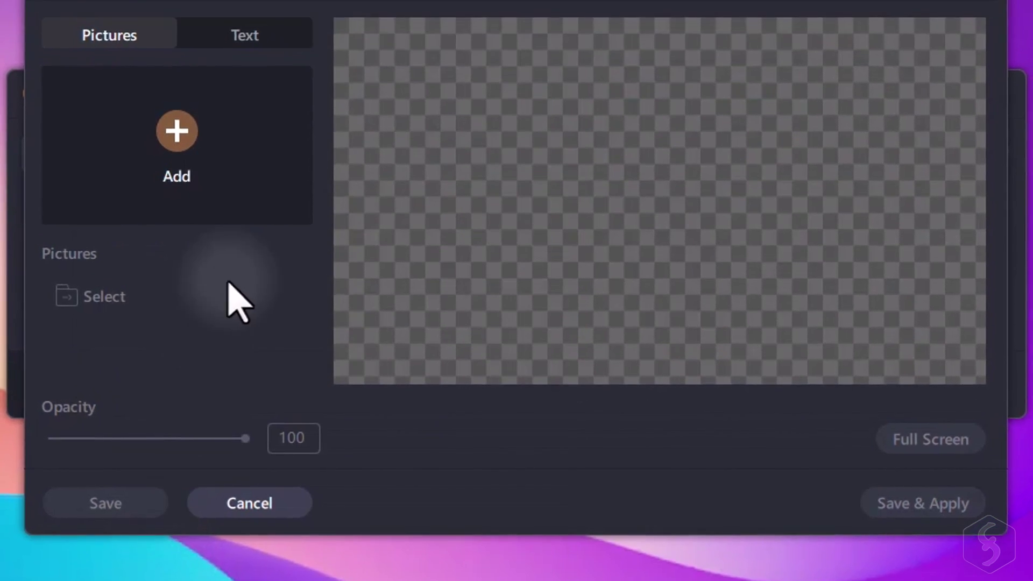
left_click(185, 68)
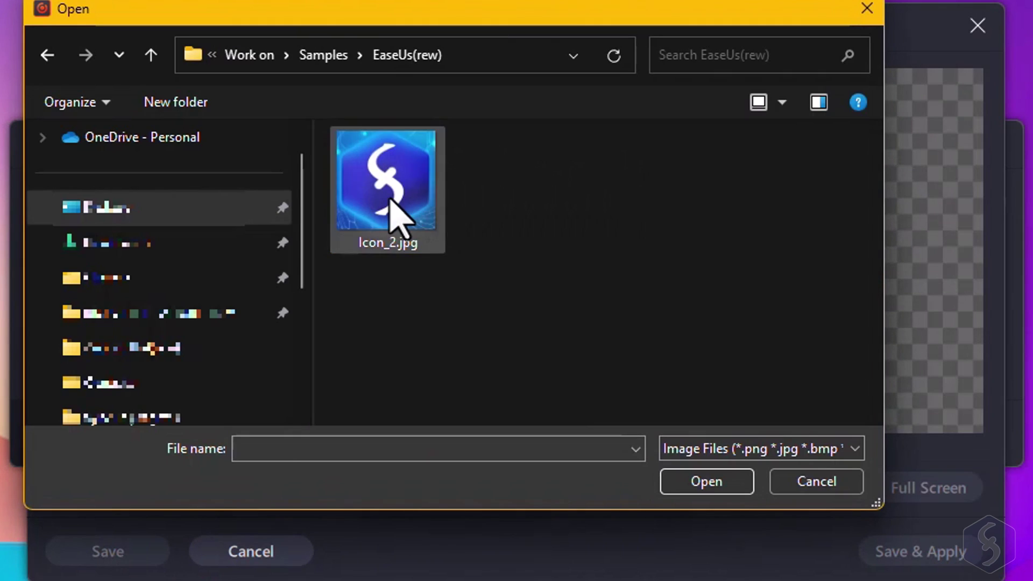
left_click(392, 196)
left_click(682, 478)
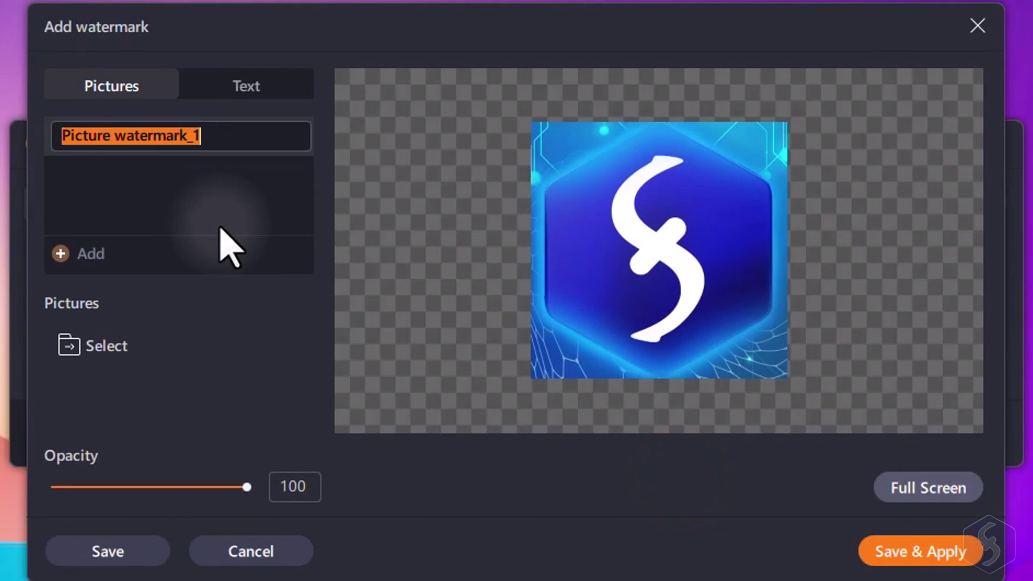
Step: Move the watermark logo toward the frame's lower-right corner, shrink it, and apply the watermark
left_click(672, 260)
left_click_drag(672, 259, 834, 299)
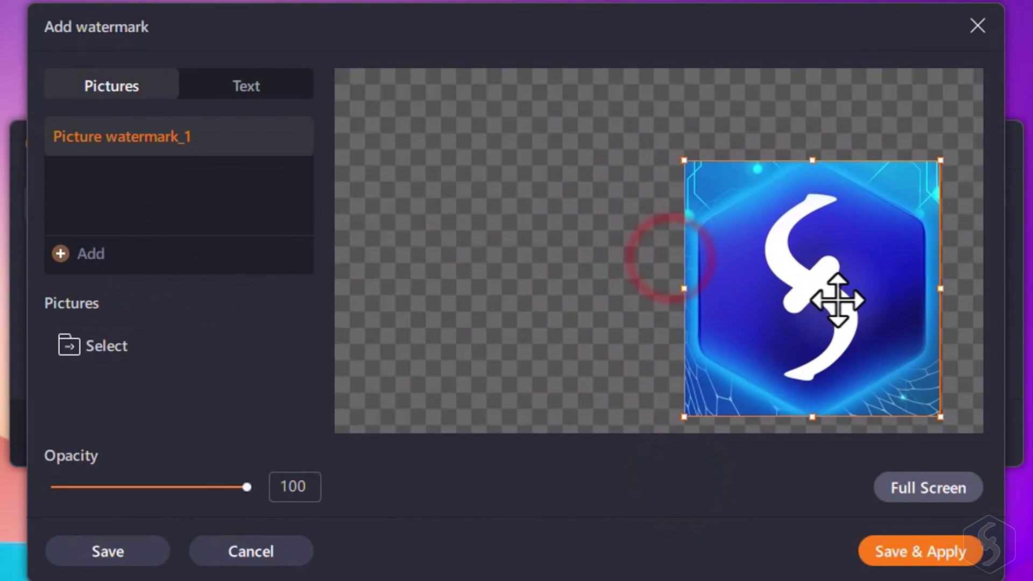
left_click_drag(694, 164, 868, 383)
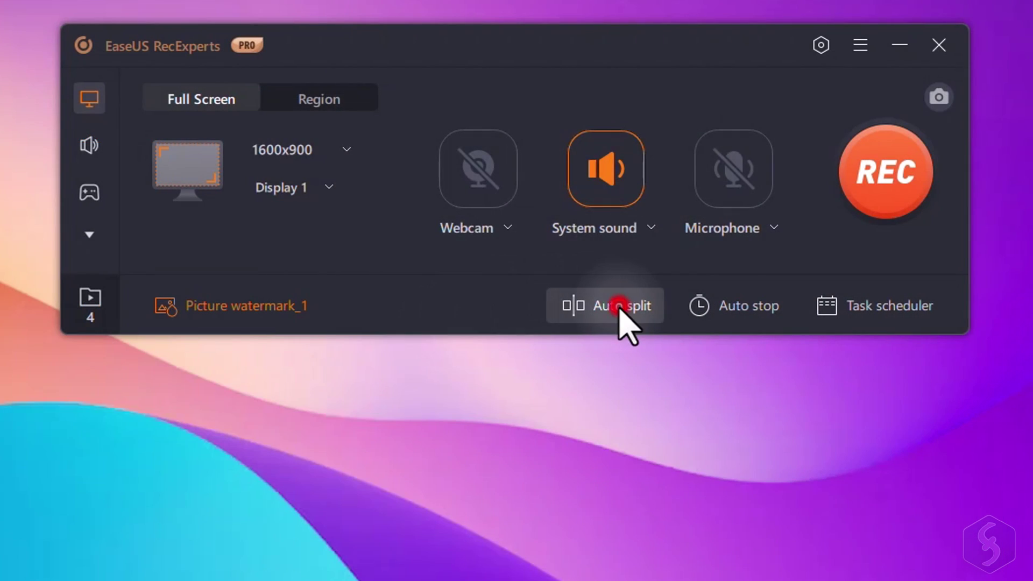
Step: Turn on automatic splitting at 40 minutes and automatic stopping after 00:40:00 for the full-screen recording, both only this time
left_click(621, 317)
left_click(719, 155)
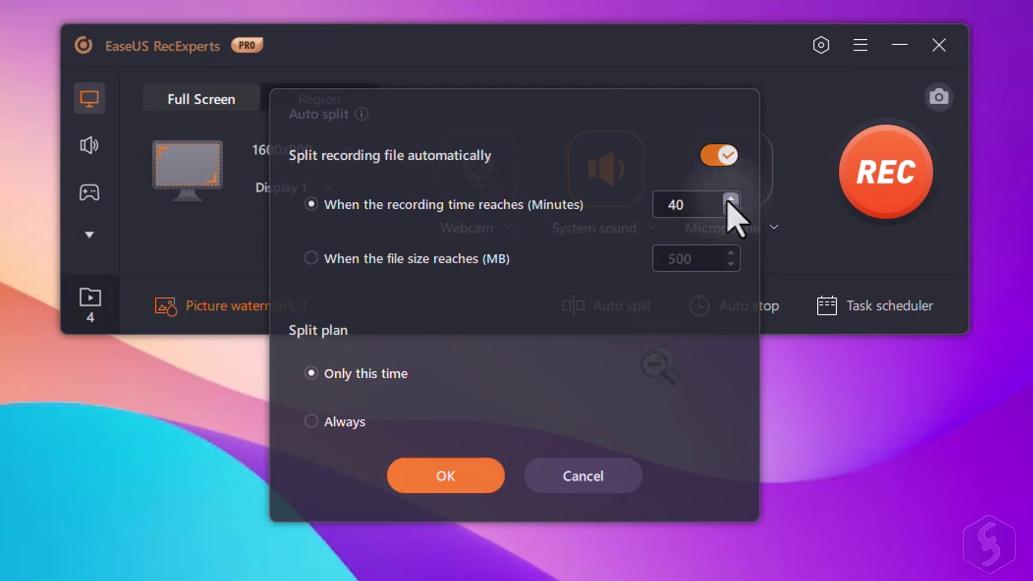
left_click(747, 309)
left_click(717, 155)
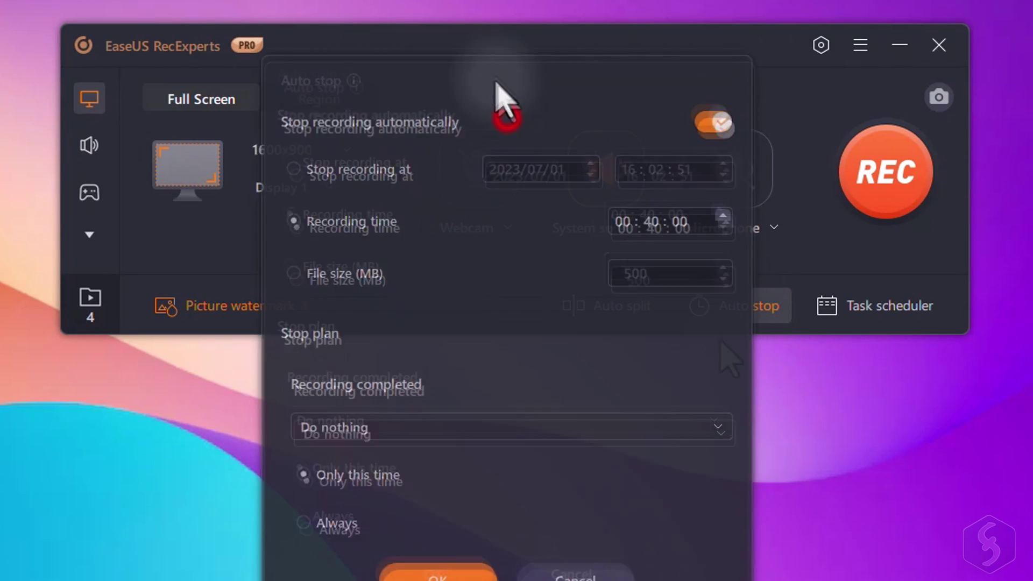
Step: Start a new scheduled recording task, try the repeat and end options, and choose "Only this time" with a 00:40:00 duration
left_click(905, 308)
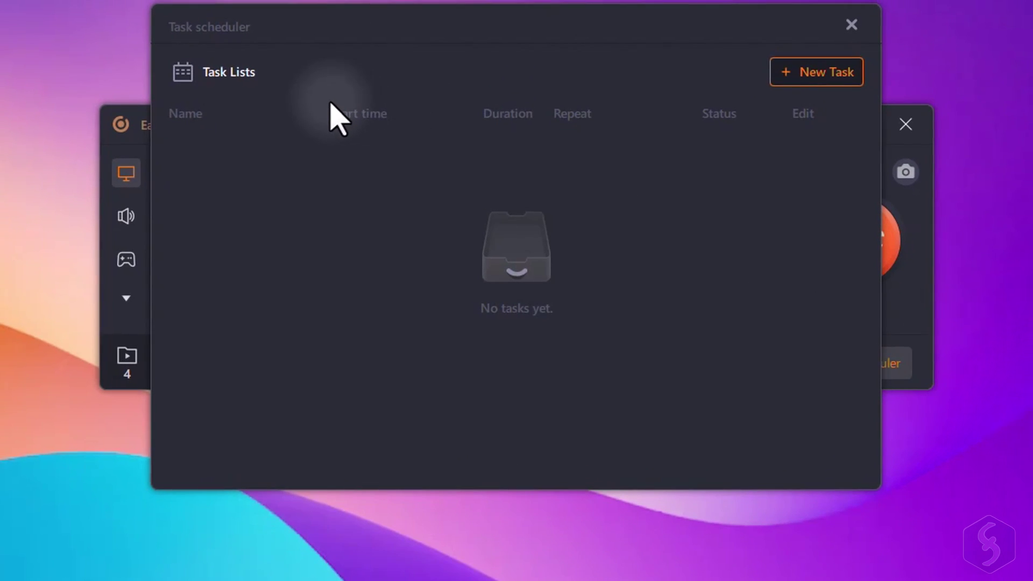
left_click(823, 72)
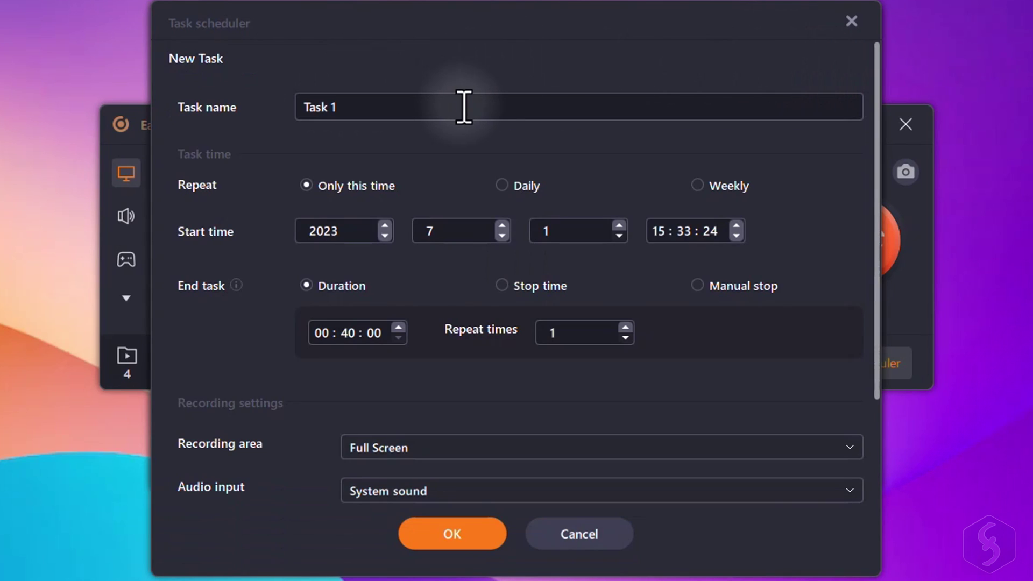
left_click(506, 186)
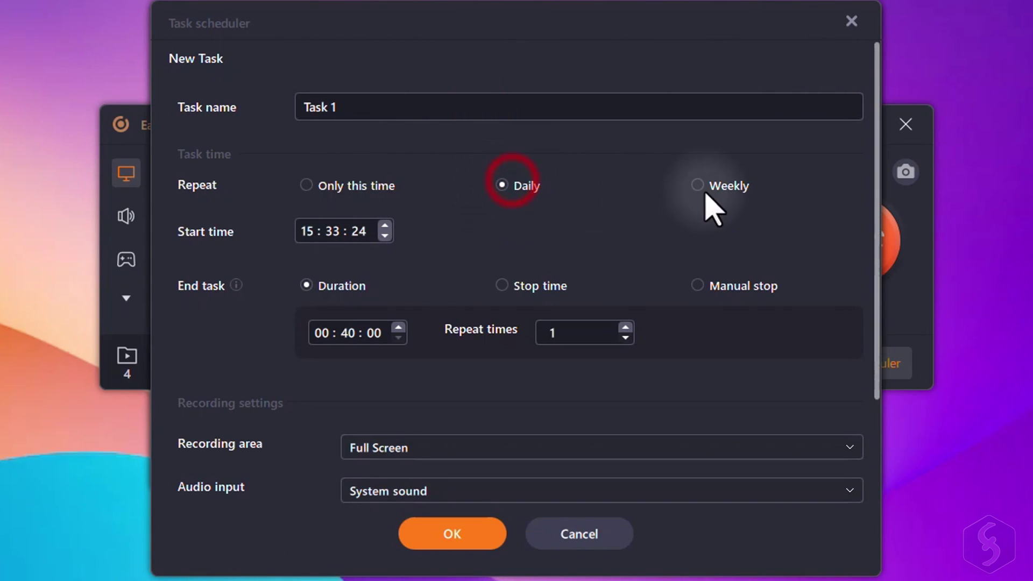
left_click(732, 189)
left_click(306, 185)
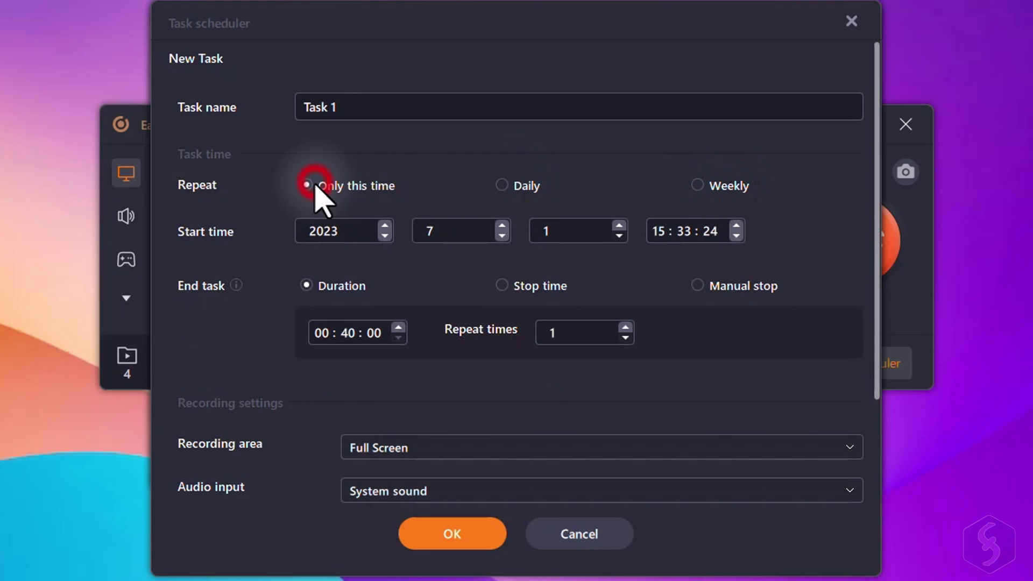
left_click(732, 285)
left_click(341, 290)
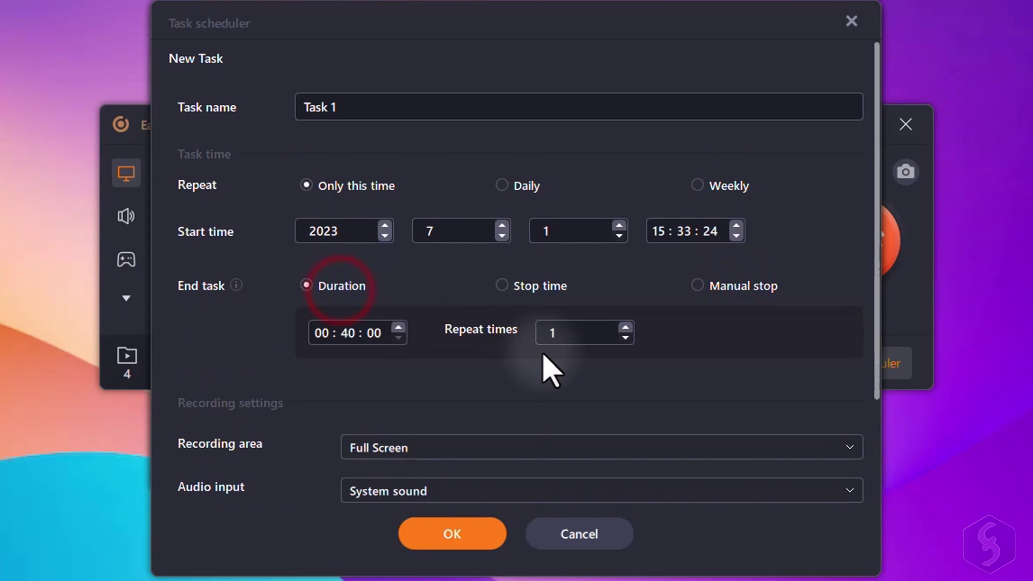
Step: Review the scheduled task's recording area, audio input, webcam and recording-completed options, keeping "Record without webcam"
scroll(551, 371, "down", 3)
left_click(453, 308)
left_click(454, 308)
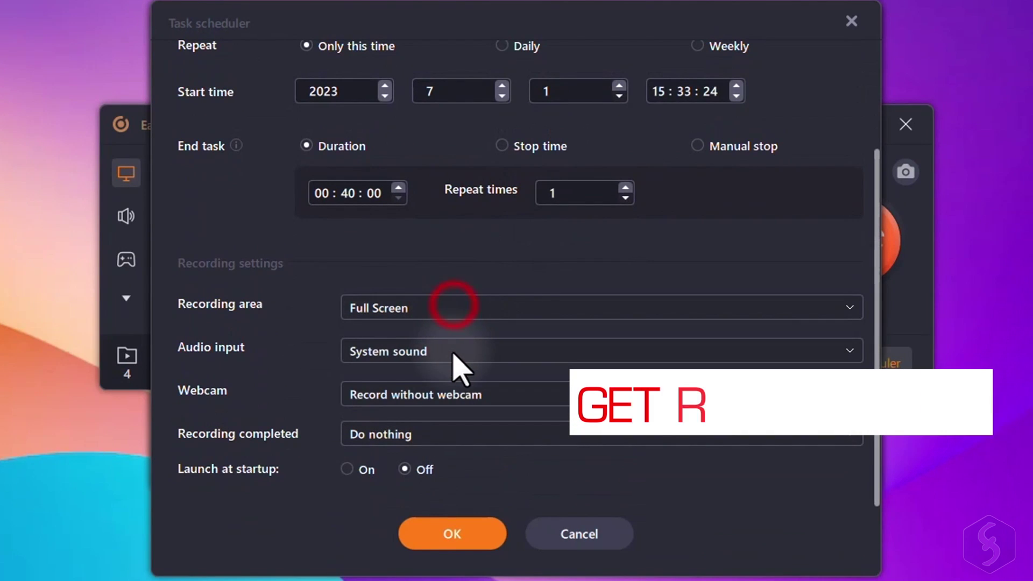
left_click(453, 351)
left_click(454, 352)
left_click(462, 396)
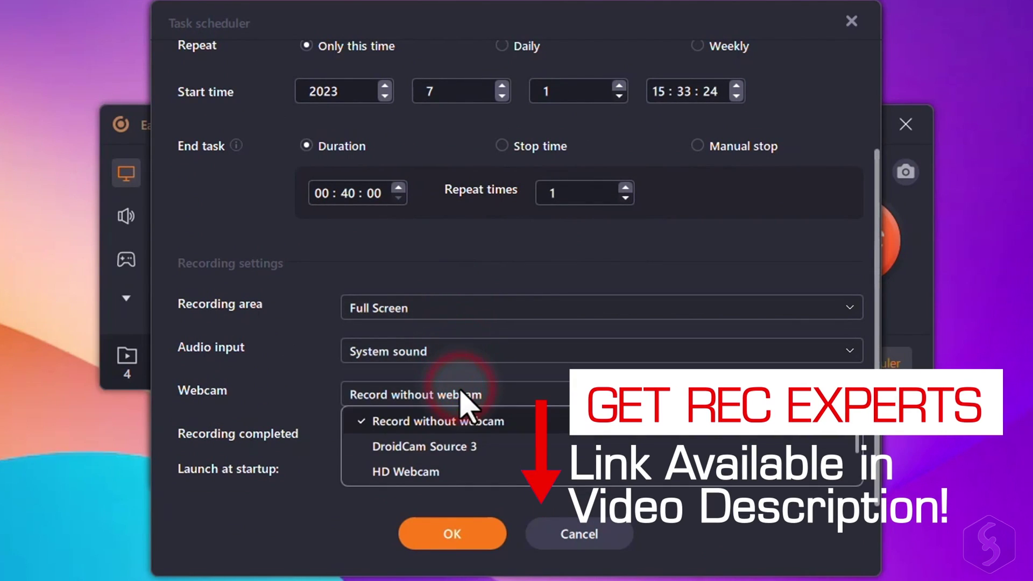
left_click(467, 421)
left_click(486, 437)
left_click(488, 440)
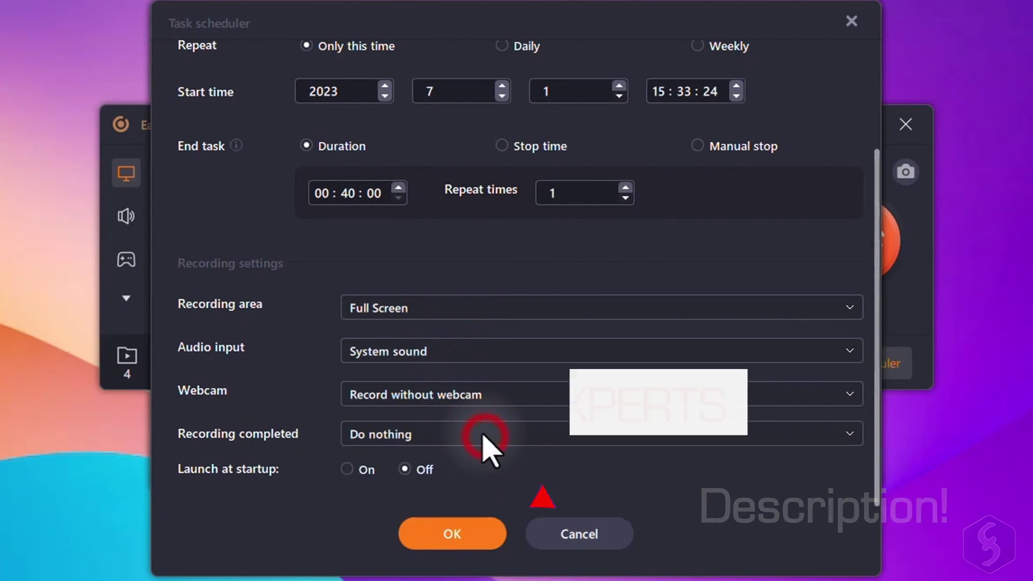